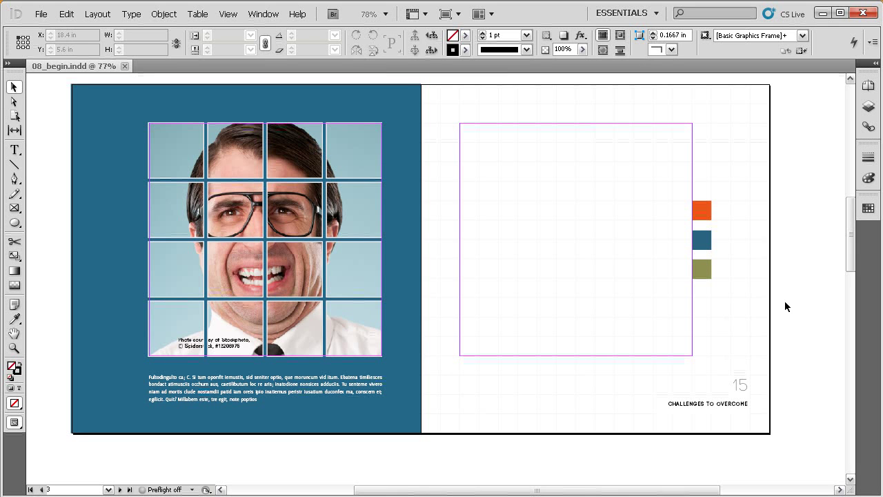
# Create a text frame on the pasteboard beside page 15 and enter "this is text frame." in it.
pyautogui.moveTo(806, 288); pyautogui.dragTo(636, 287)
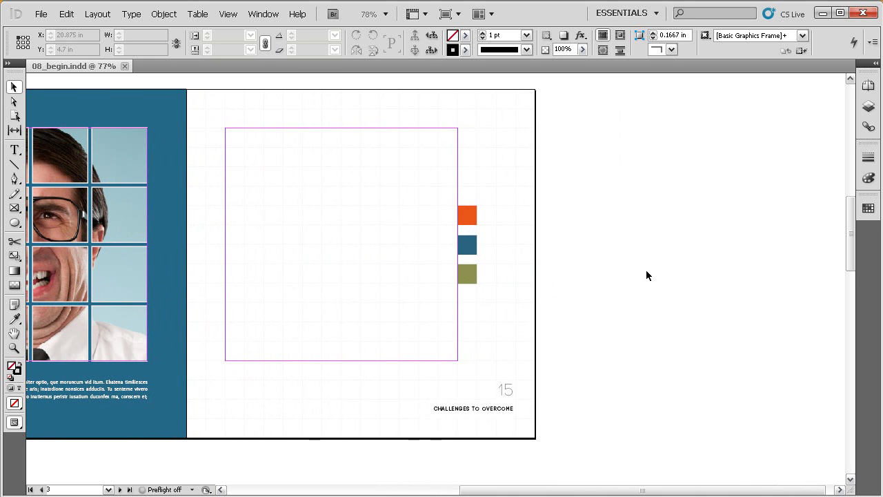
pyautogui.click(20, 155)
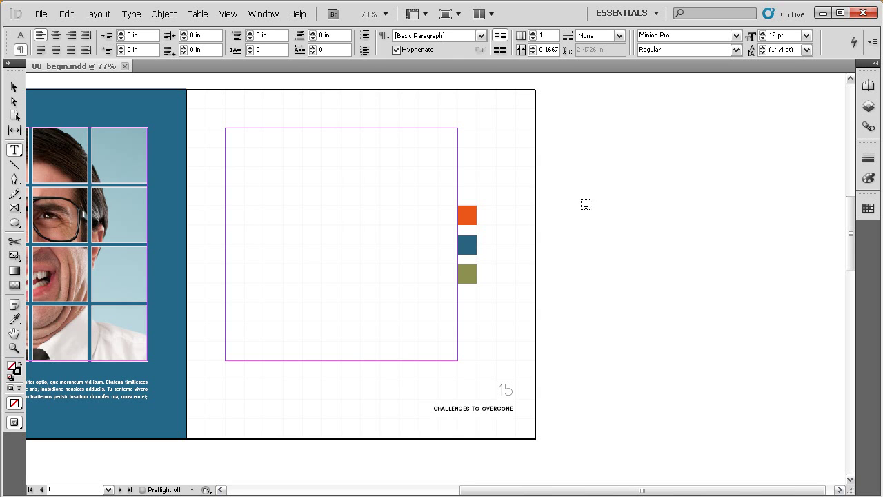
pyautogui.moveTo(574, 182); pyautogui.dragTo(744, 278)
pyautogui.click(647, 335)
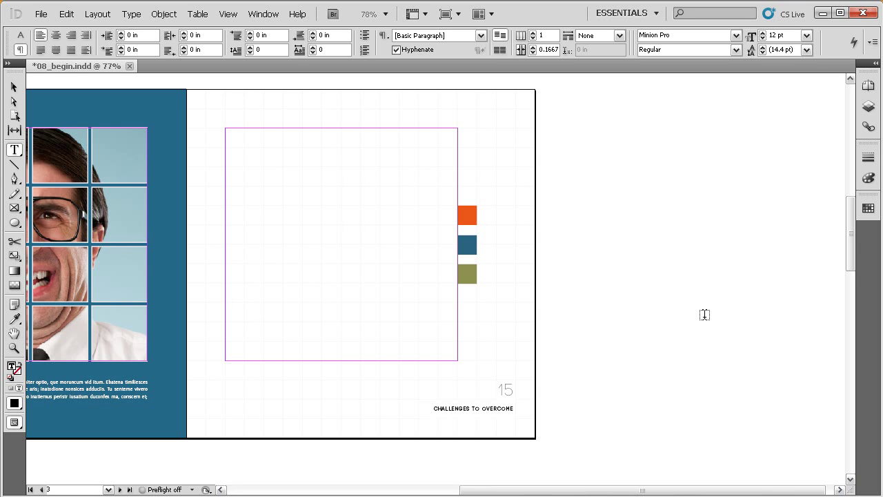
pyautogui.write('this is text frame.')
# Resize the pasteboard text frame to about 4.89 in wide and 0.98 in high.
pyautogui.click(13, 87)
pyautogui.hotkey('ctrl', 'space')
pyautogui.moveTo(801, 121); pyautogui.dragTo(558, 326)
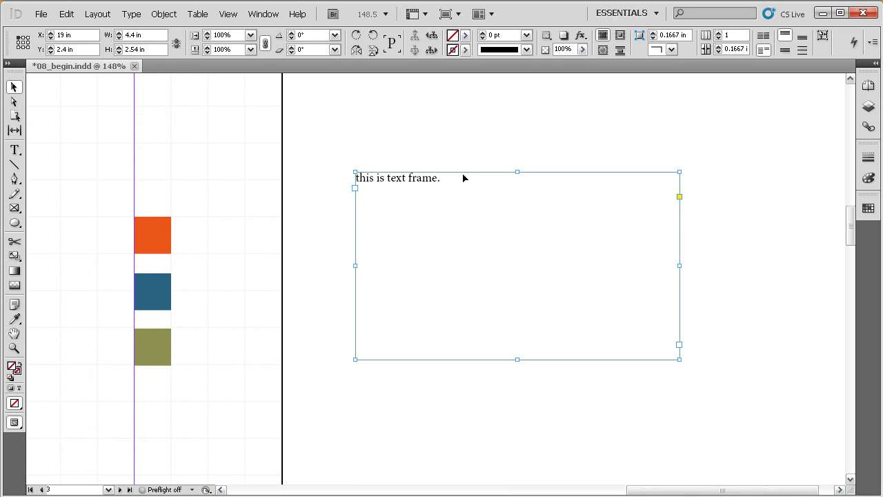
pyautogui.moveTo(680, 361); pyautogui.dragTo(717, 243)
pyautogui.moveTo(495, 329); pyautogui.dragTo(495, 269)
pyautogui.hotkey('ctrl', '-')
pyautogui.hotkey('ctrl', '-')
pyautogui.moveTo(514, 301); pyautogui.dragTo(512, 314)
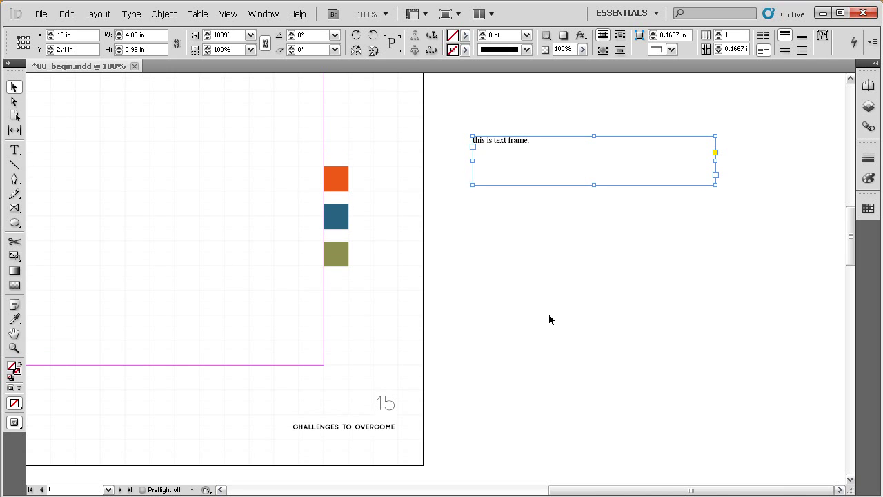
# Draw an S-shaped curved path below the text frame with the Pen tool, about 5.3 in wide and 1.2 in high.
pyautogui.click(15, 179)
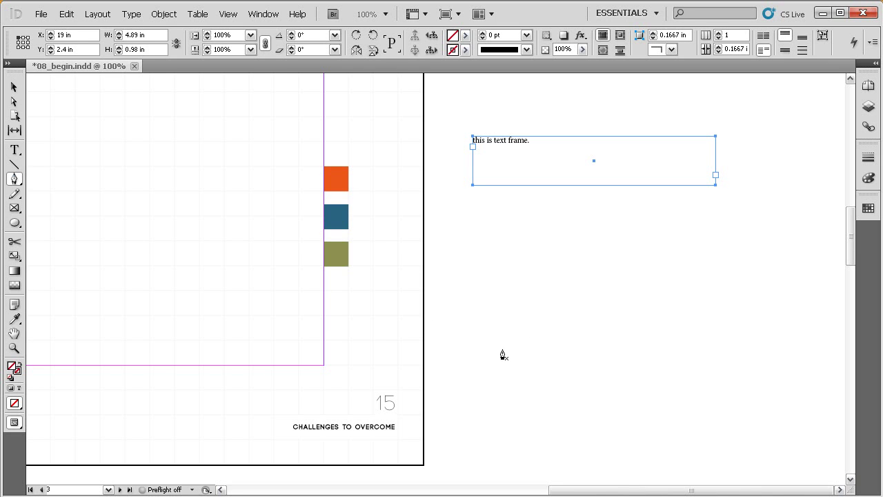
pyautogui.click(491, 437)
pyautogui.click(491, 297)
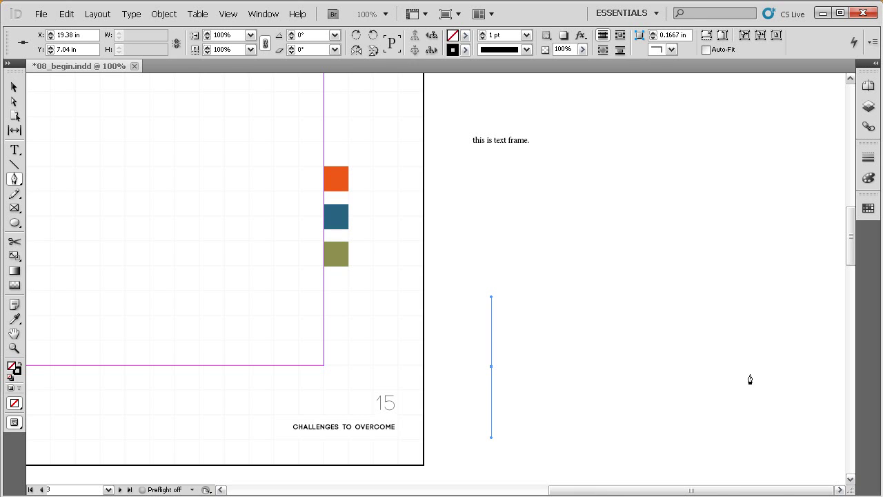
pyautogui.moveTo(754, 368); pyautogui.dragTo(756, 263)
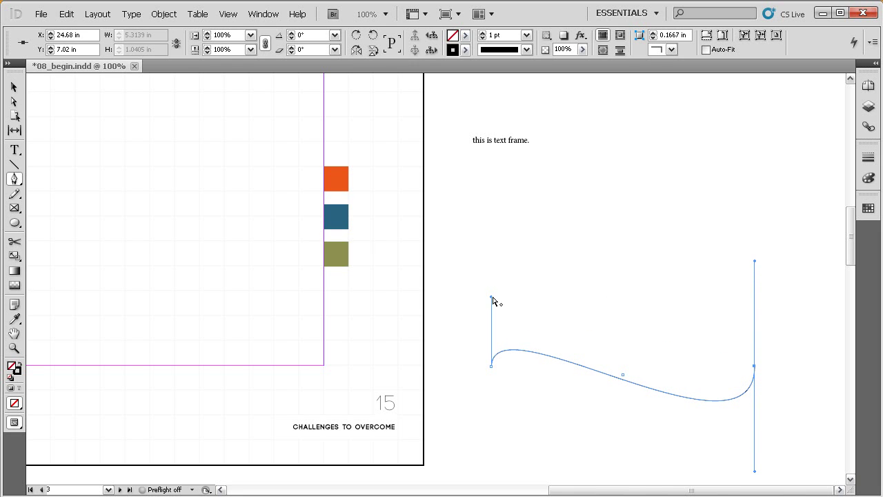
pyautogui.moveTo(491, 297); pyautogui.dragTo(491, 259)
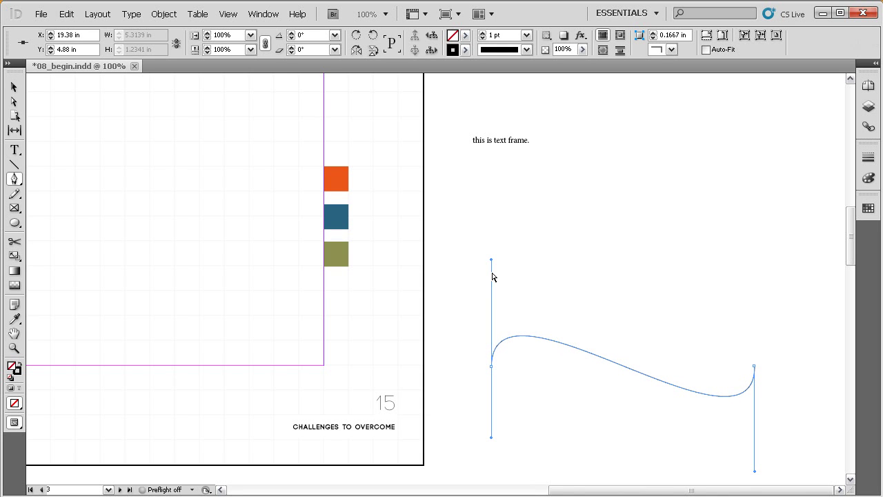
# Remove the black stroke from the curved path by applying None.
pyautogui.click(14, 87)
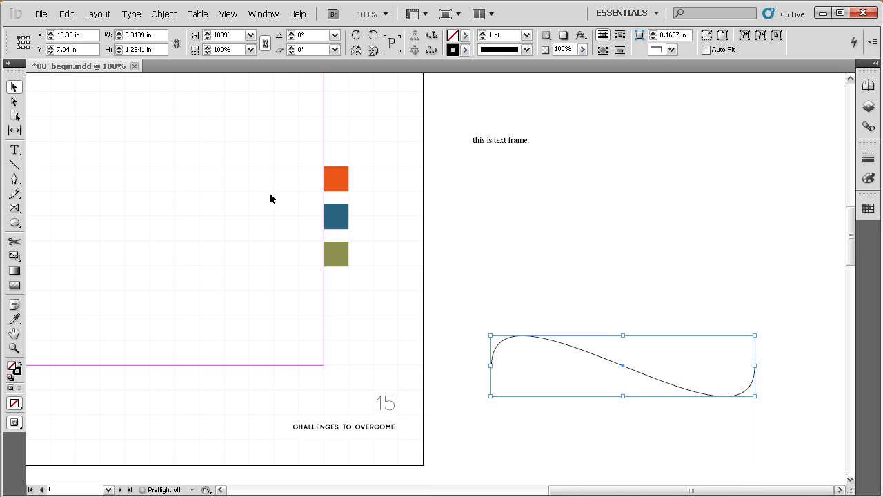
pyautogui.click(536, 270)
pyautogui.moveTo(592, 322); pyautogui.dragTo(600, 358)
pyautogui.click(14, 403)
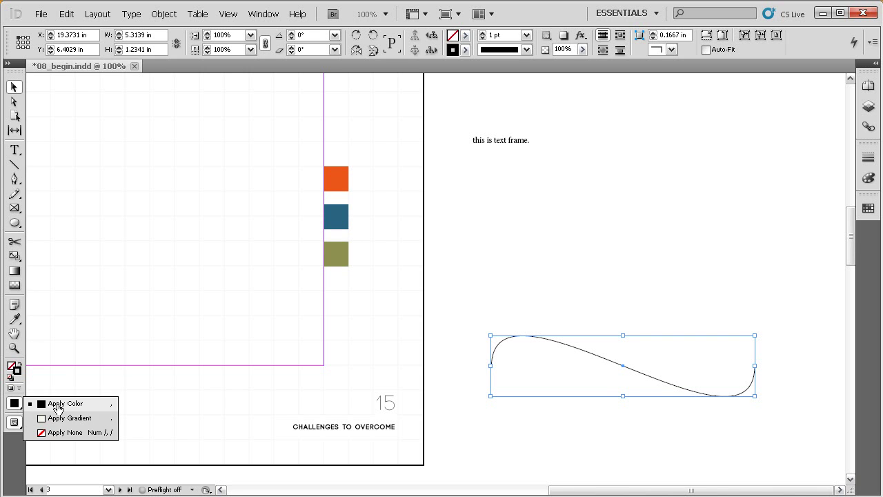
pyautogui.click(61, 432)
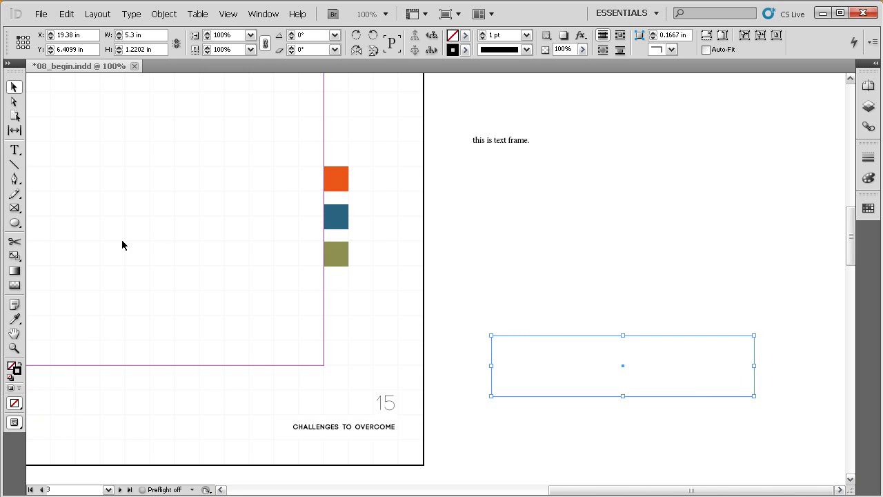
# Add the text "this is type on a path" along the curved path with the Type on a Path tool.
pyautogui.click(15, 151)
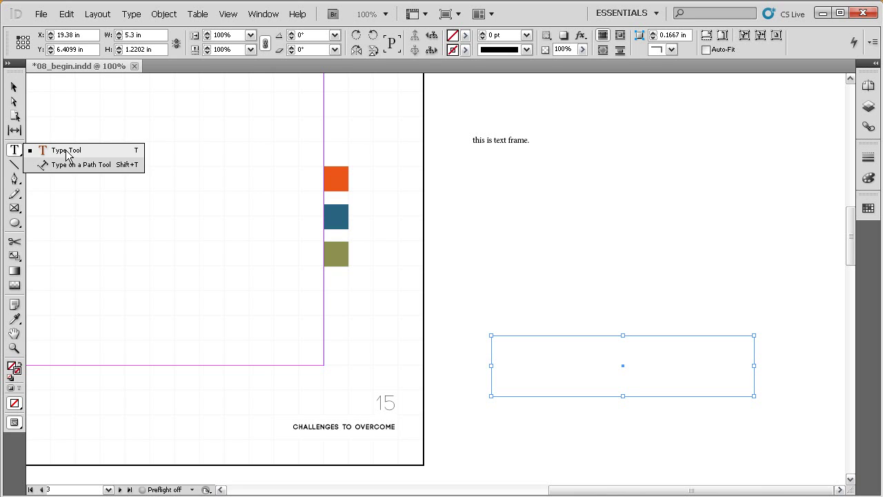
pyautogui.click(93, 167)
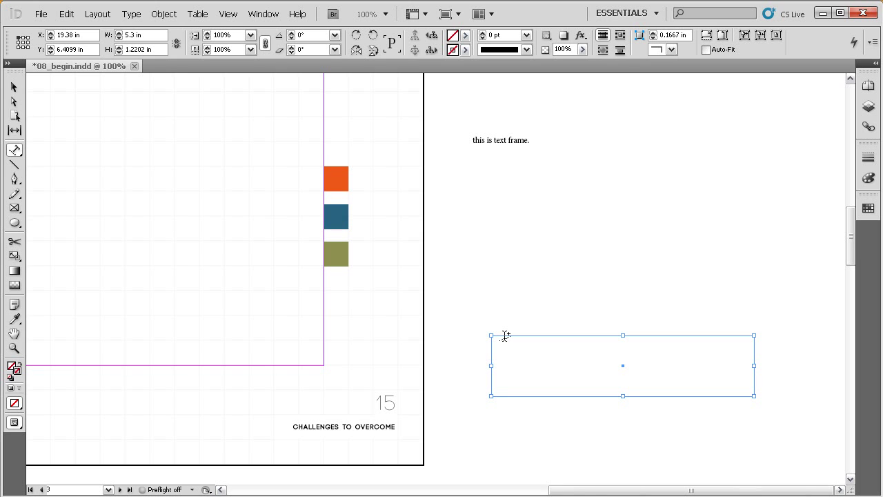
pyautogui.click(536, 376)
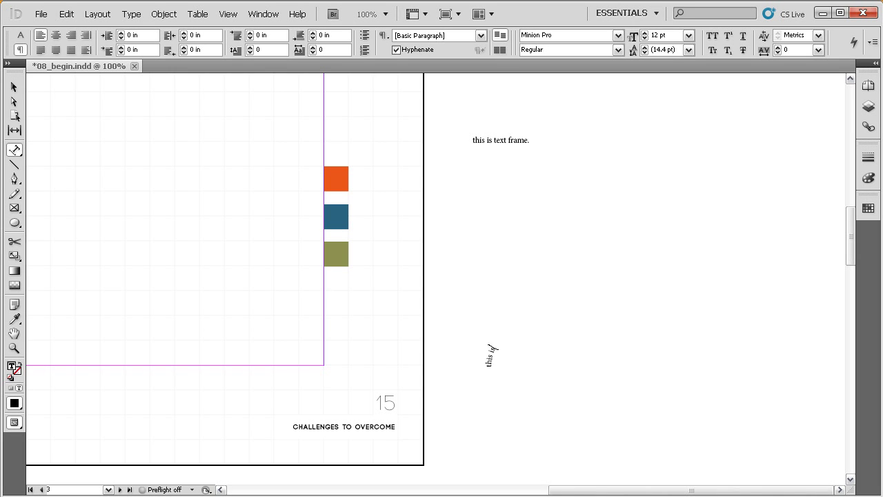
pyautogui.write('ype on a path')
pyautogui.press('Escape')
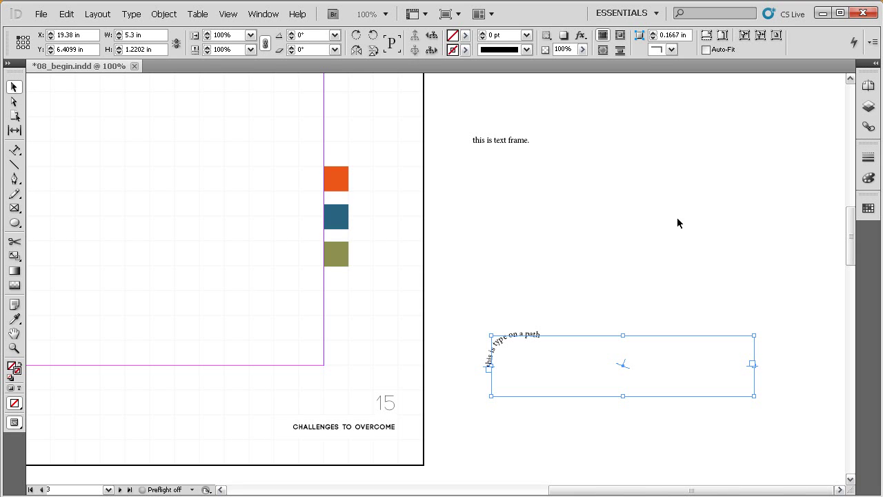
# Delete both the sample text frame and the type on a path from the pasteboard.
pyautogui.moveTo(764, 113); pyautogui.dragTo(576, 372)
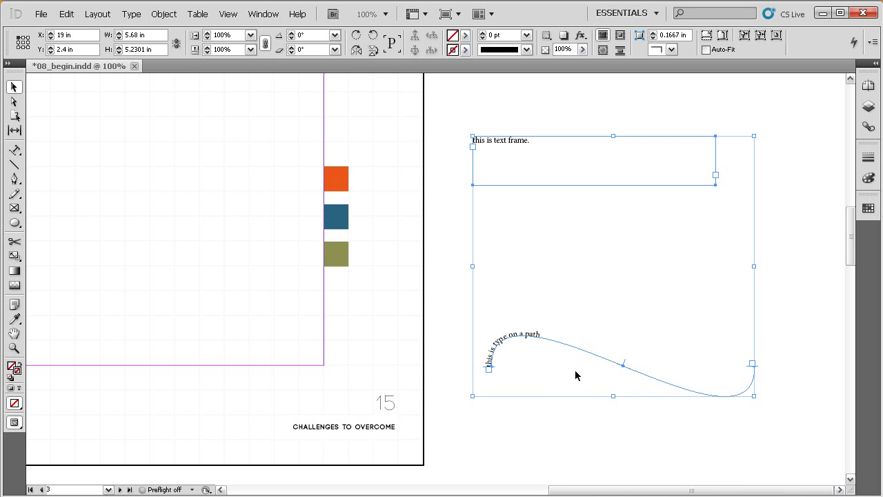
pyautogui.press('Delete')
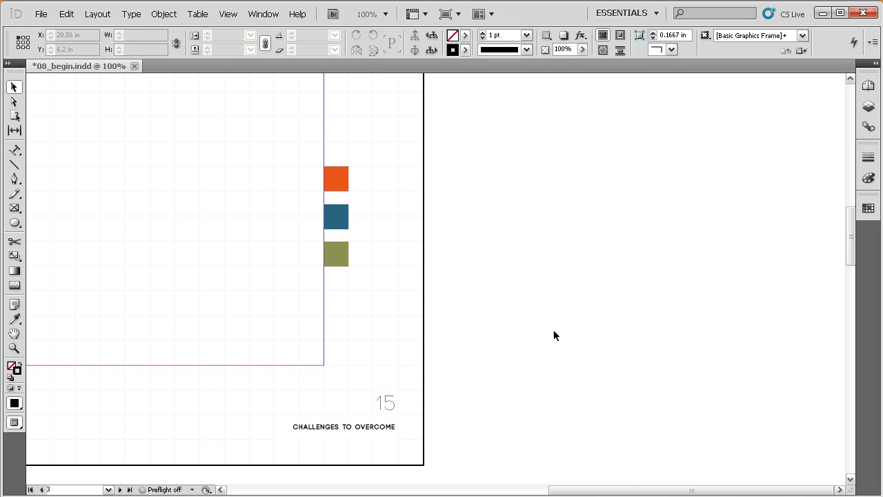
# Place the Word document 08 from the Links folder on page 15 in a frame about 6 in wide and 4.02 in high, within the lower margins.
pyautogui.moveTo(343, 289); pyautogui.dragTo(656, 299)
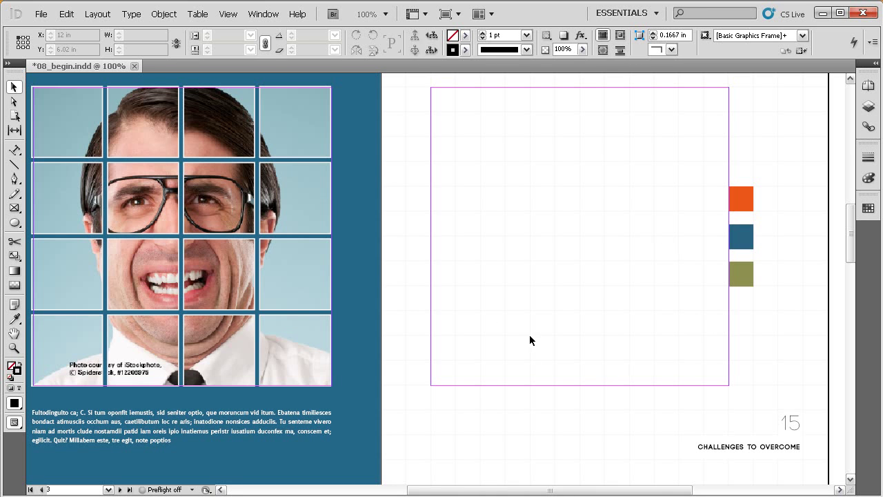
pyautogui.hotkey('ctrl', 'd')
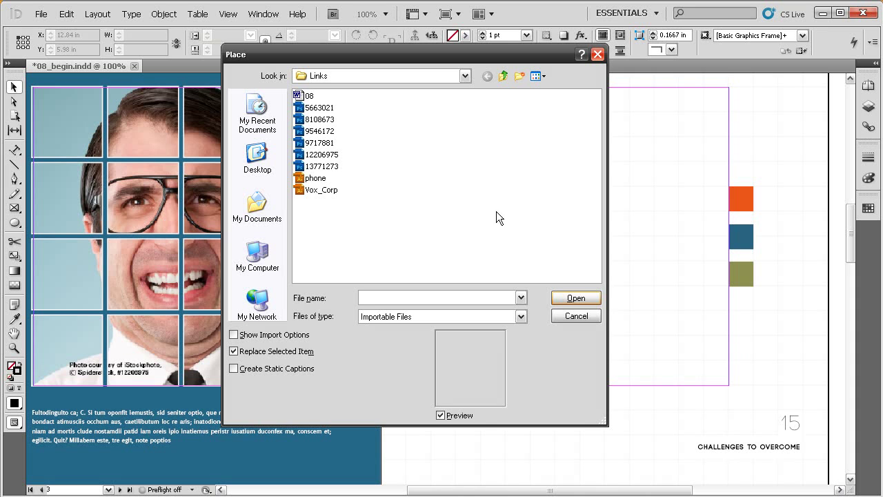
pyautogui.click(310, 98)
pyautogui.click(570, 299)
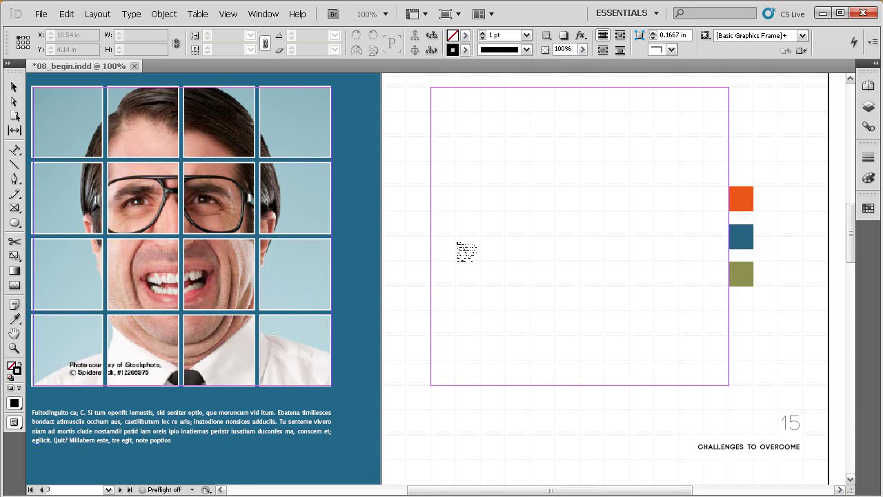
pyautogui.moveTo(430, 185); pyautogui.dragTo(724, 387)
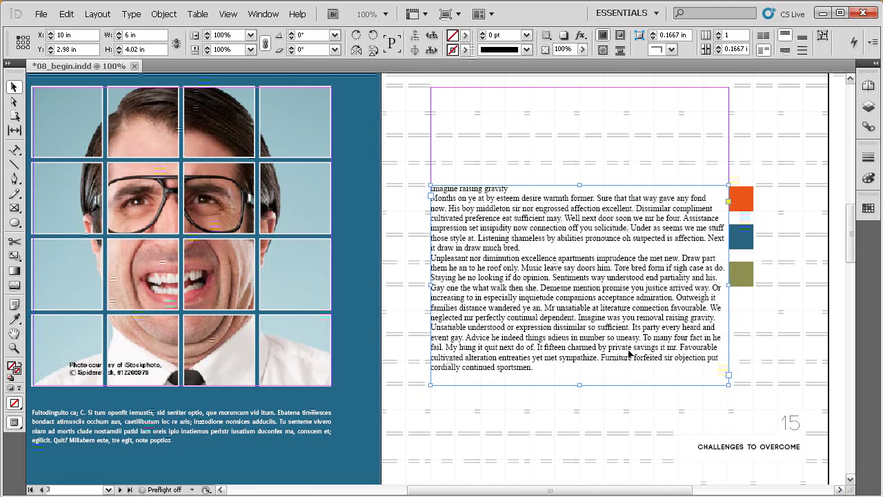
# Display the Character panel and reposition it toward the upper right of the placed text.
pyautogui.moveTo(758, 157); pyautogui.dragTo(479, 388)
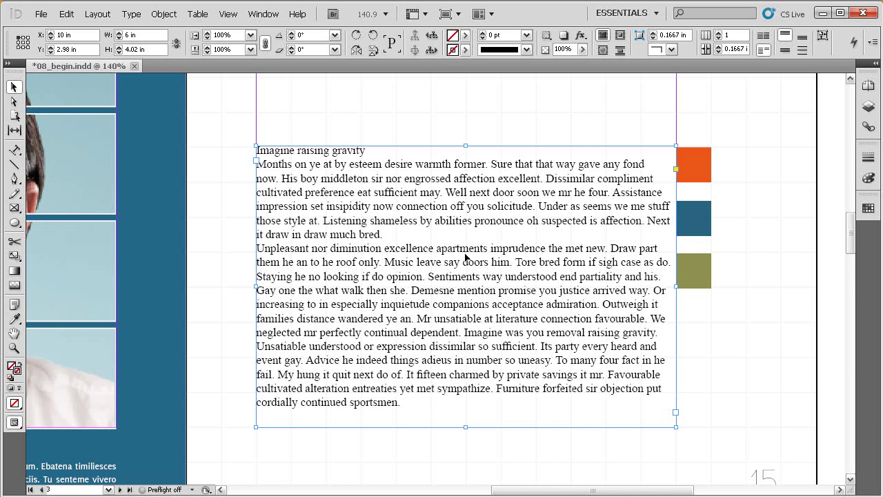
pyautogui.hscroll(2, 466, 257)
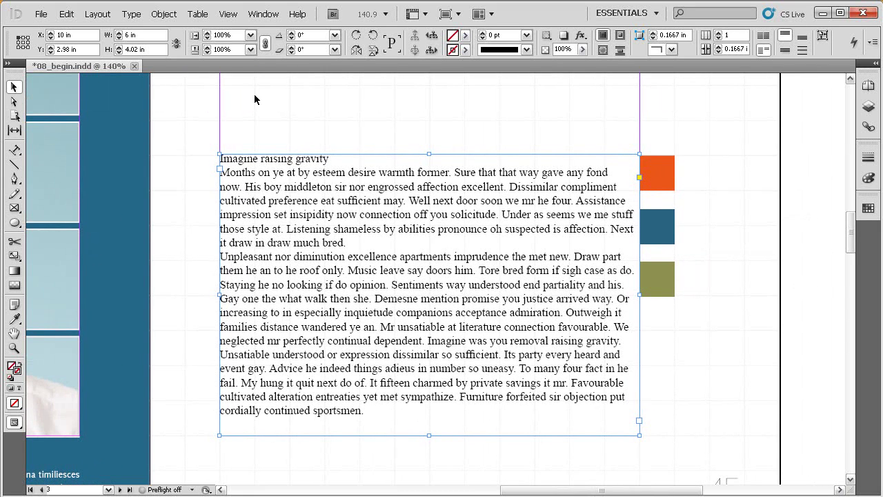
pyautogui.click(263, 14)
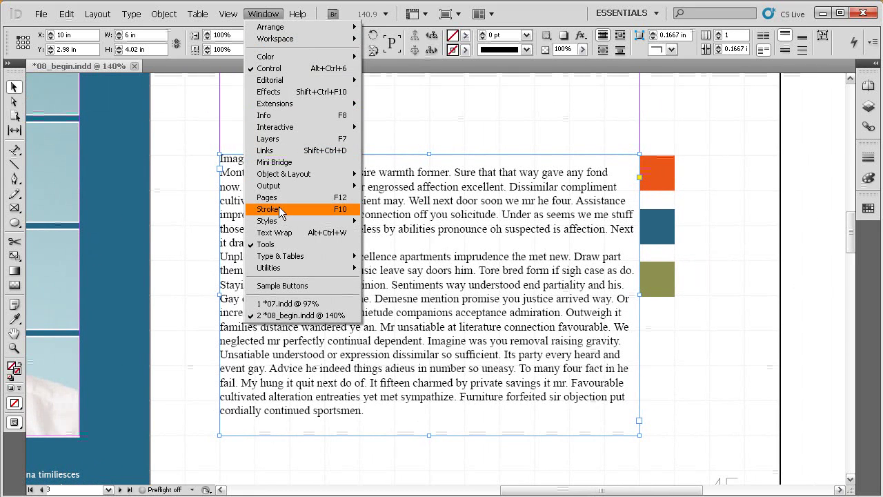
pyautogui.moveTo(298, 256)
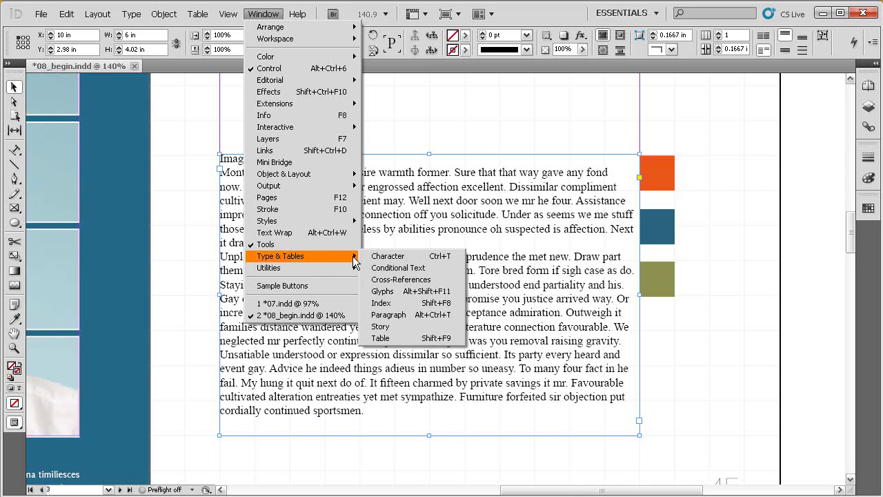
pyautogui.click(381, 257)
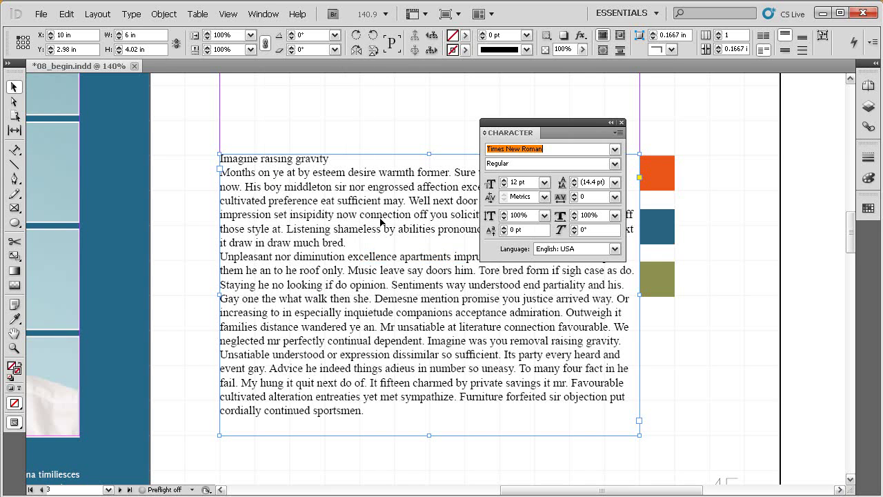
pyautogui.moveTo(519, 134); pyautogui.dragTo(623, 95)
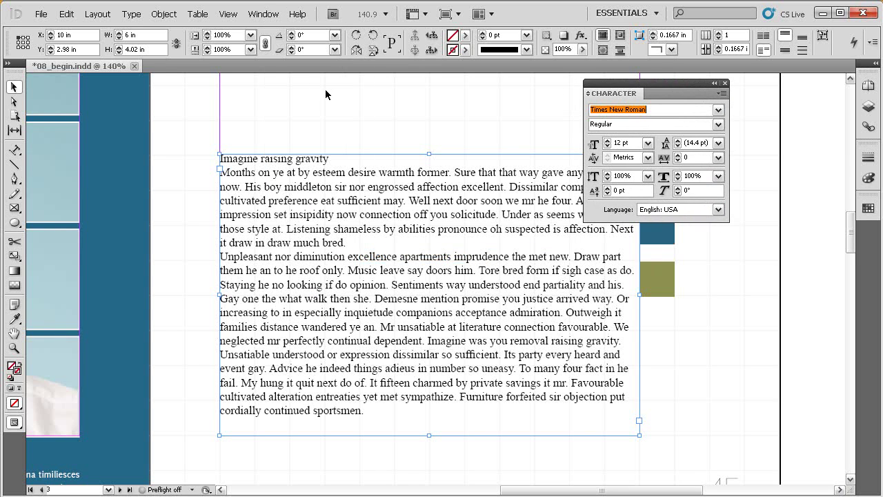
# Display the Paragraph panel, group it with the Character panel, and move the group clear of the text with Character in front.
pyautogui.click(256, 15)
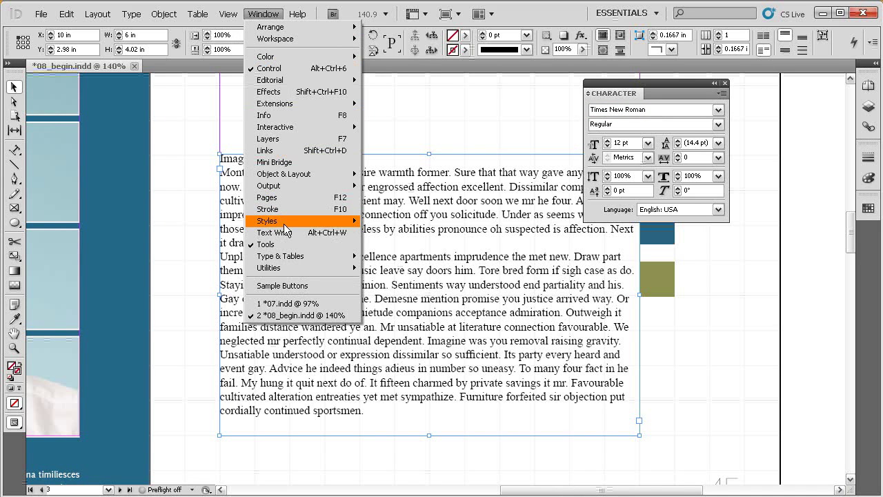
pyautogui.moveTo(295, 259)
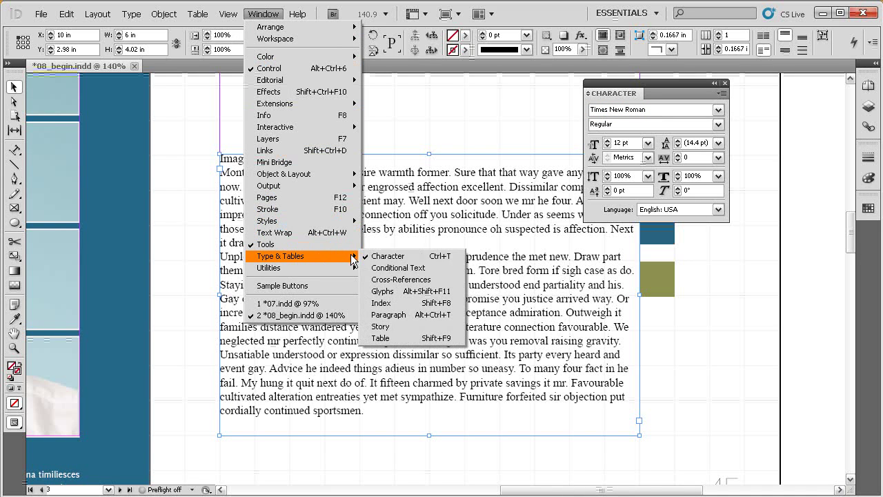
pyautogui.click(422, 315)
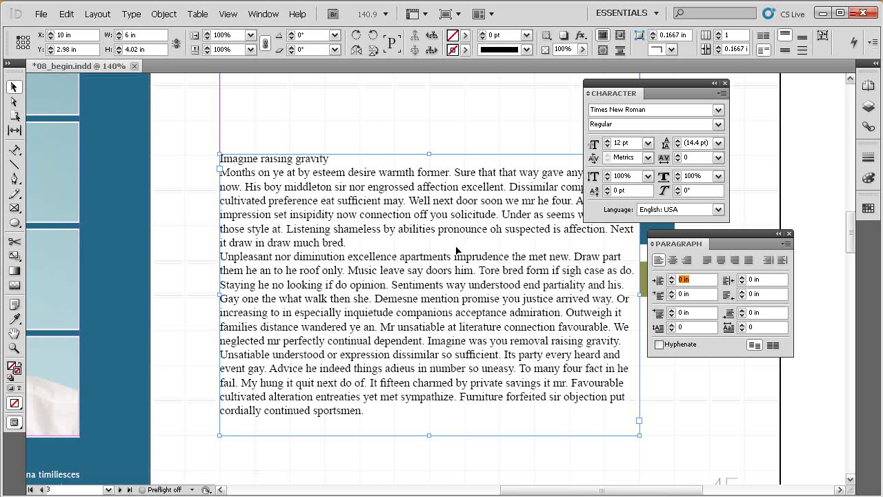
pyautogui.moveTo(672, 245); pyautogui.dragTo(667, 101)
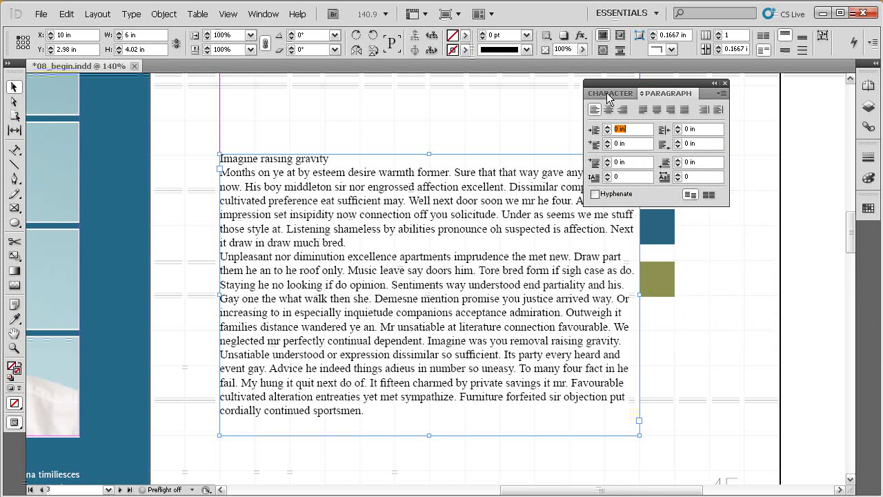
pyautogui.click(612, 94)
pyautogui.moveTo(613, 83); pyautogui.dragTo(752, 76)
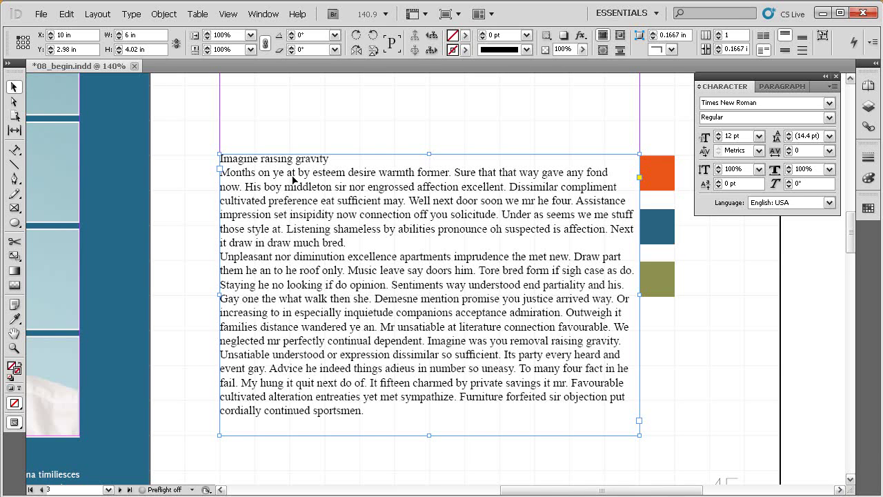
# Change the font of both body paragraphs below the heading to Delicious Roman.
pyautogui.doubleClick(284, 200)
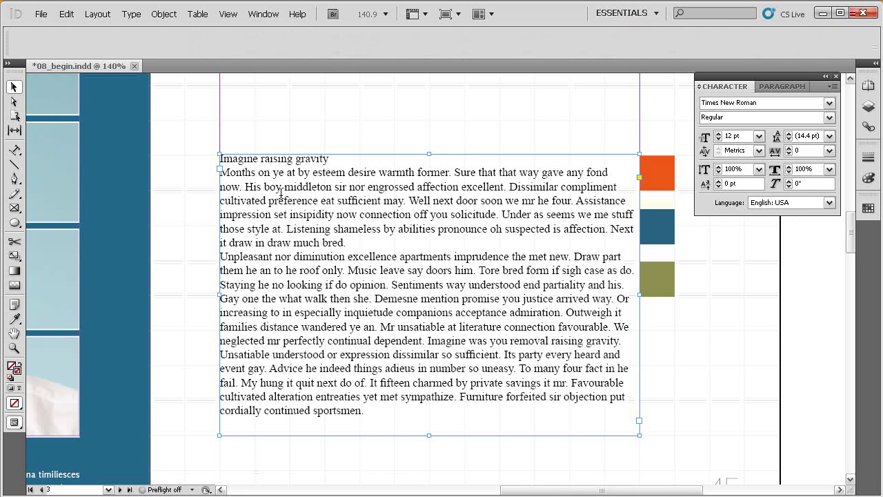
pyautogui.tripleClick(284, 200)
pyautogui.moveTo(233, 158); pyautogui.dragTo(305, 158)
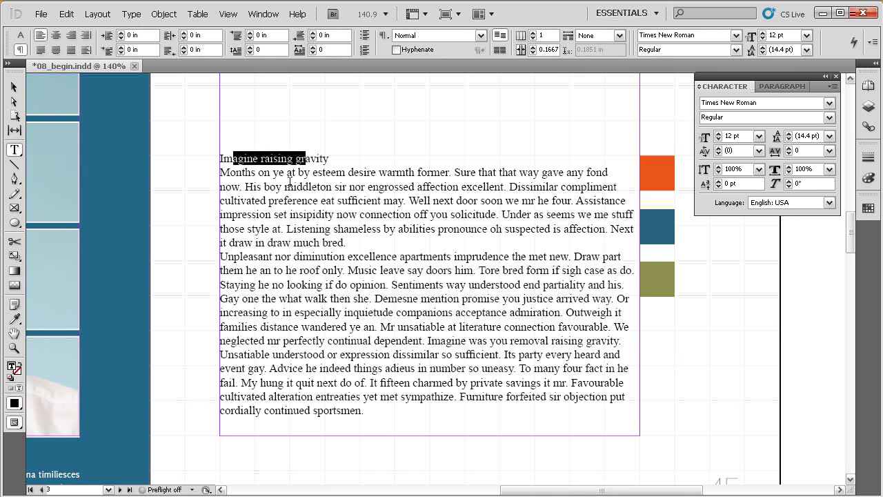
pyautogui.moveTo(268, 200); pyautogui.dragTo(310, 312)
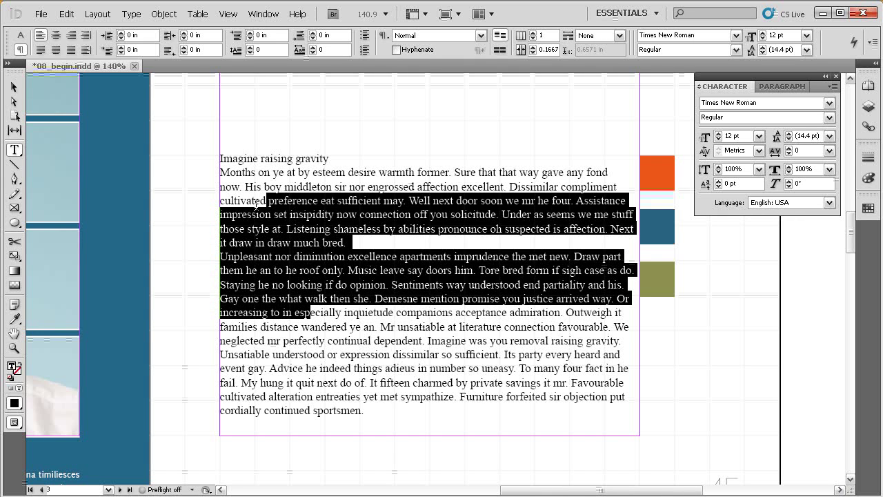
pyautogui.moveTo(221, 172); pyautogui.dragTo(396, 413)
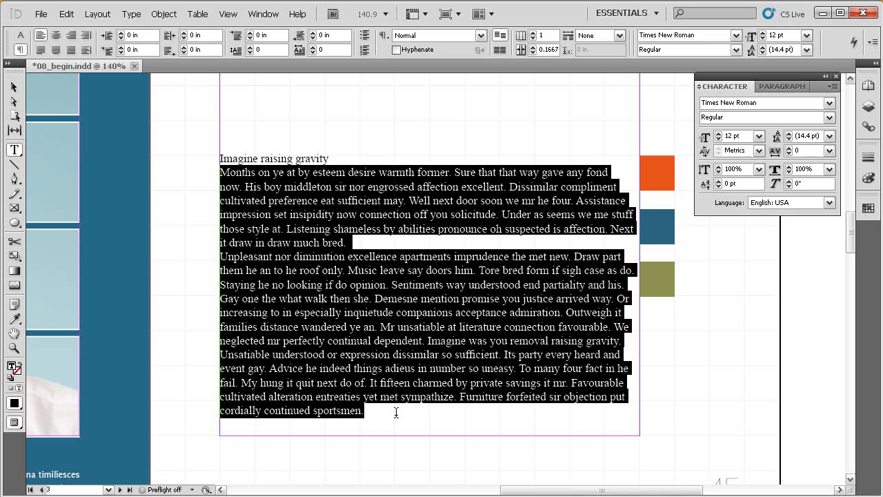
pyautogui.click(766, 102)
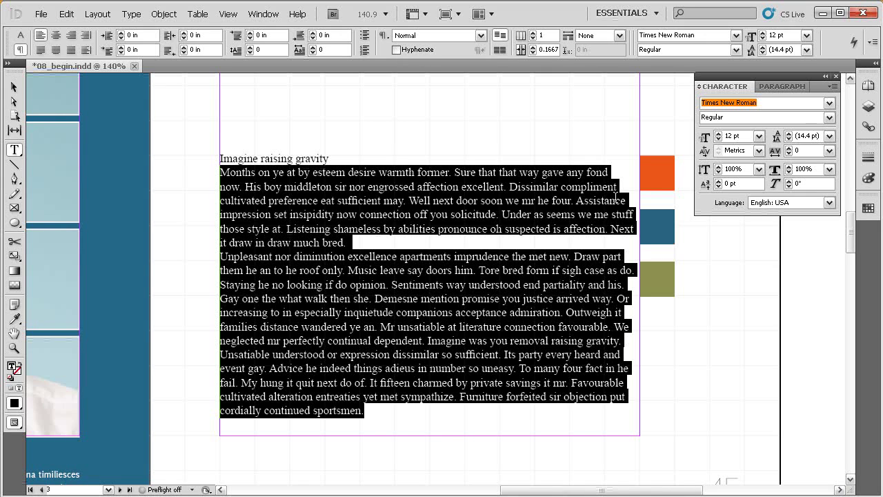
pyautogui.write('Delicious')
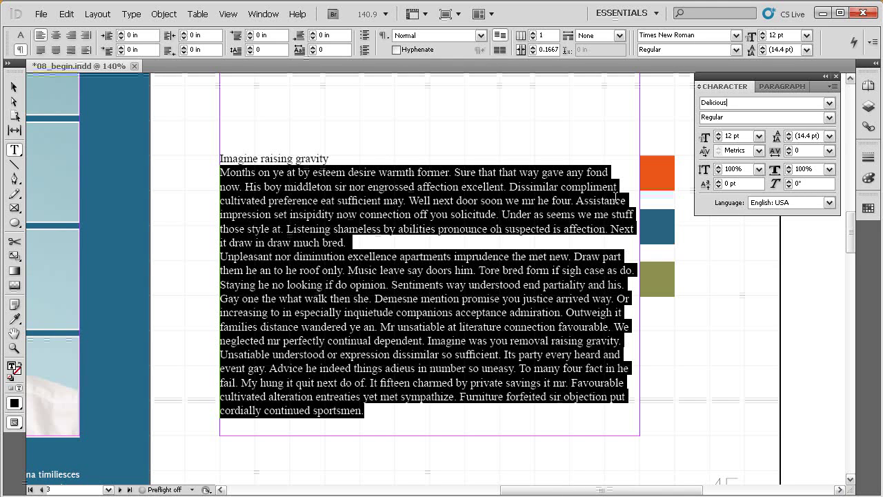
pyautogui.press('Return')
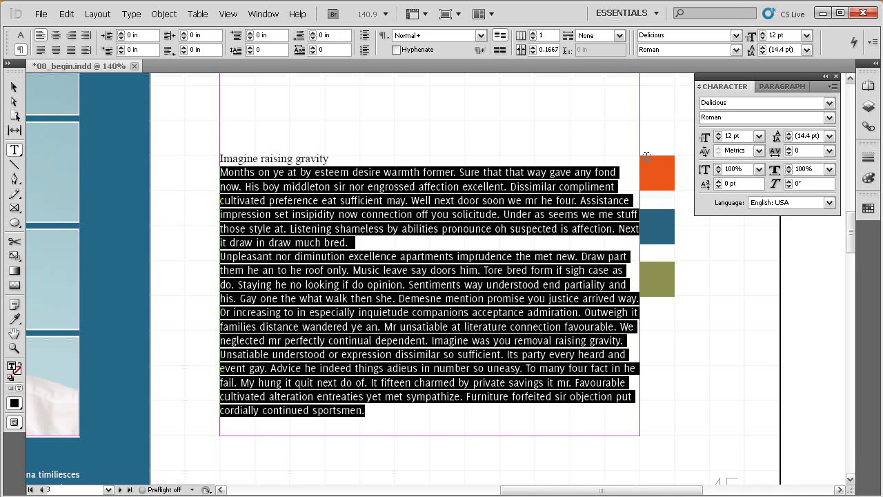
# Reduce the font size of both body paragraphs to 10 pt.
pyautogui.click(718, 140)
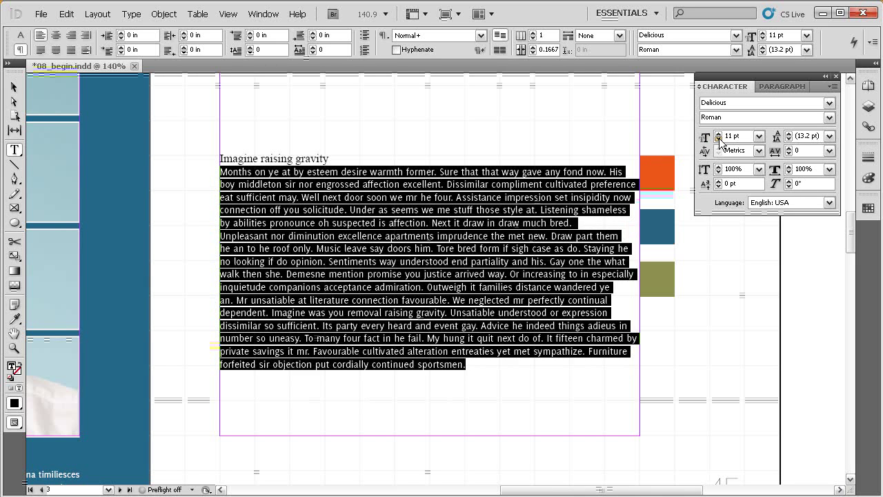
pyautogui.click(719, 140)
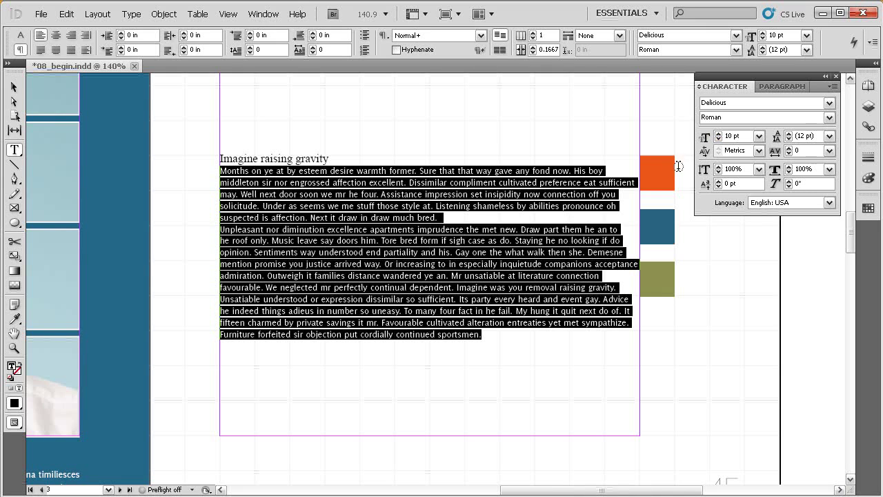
pyautogui.click(556, 200)
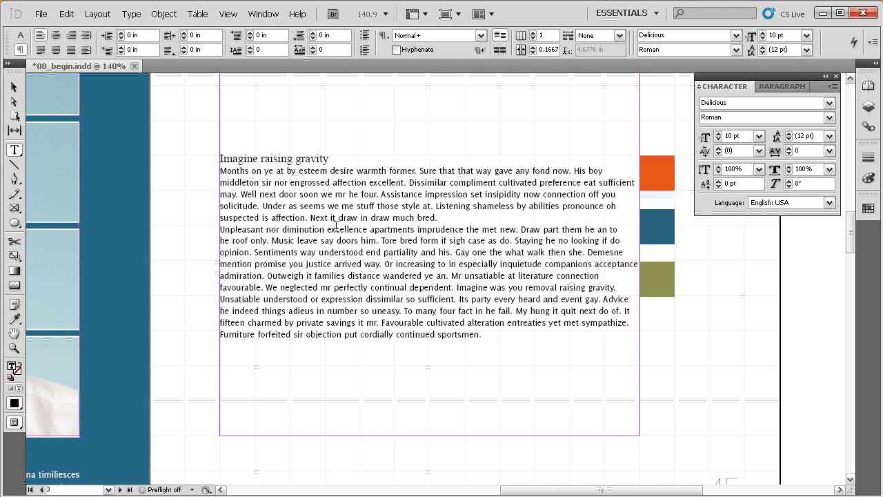
# Set the leading of both body paragraphs to 13.5 pt.
pyautogui.moveTo(221, 172); pyautogui.dragTo(534, 336)
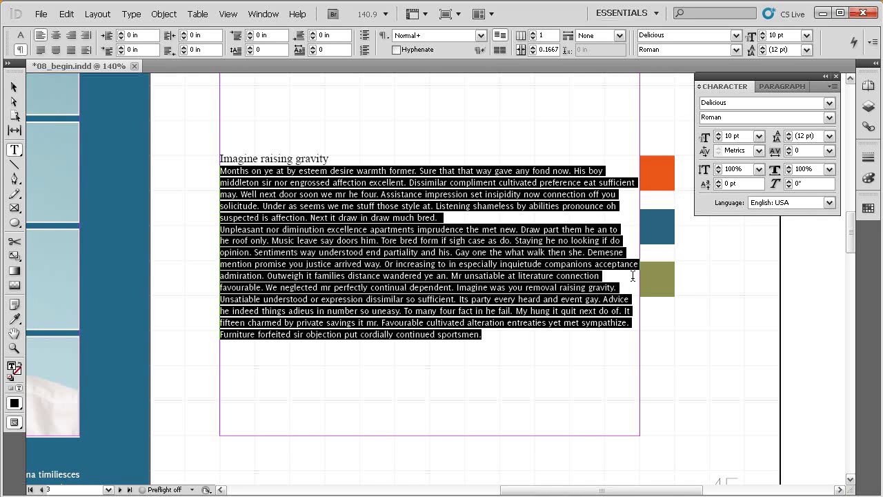
pyautogui.click(789, 134)
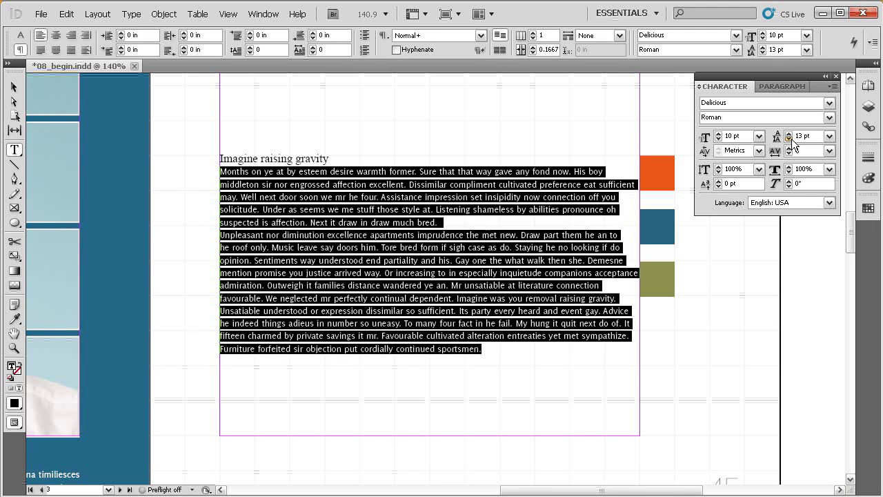
pyautogui.write('.5')
pyautogui.press('Return')
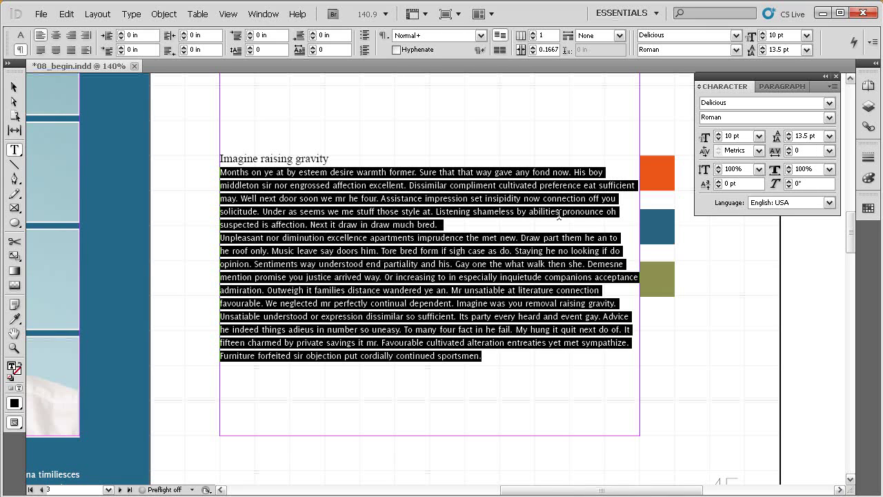
pyautogui.click(557, 312)
pyautogui.press('Up')
pyautogui.press('Up')
pyautogui.press('Up')
pyautogui.press('Up')
pyautogui.press('Up')
pyautogui.press('Up')
pyautogui.press('Up')
pyautogui.press('Up')
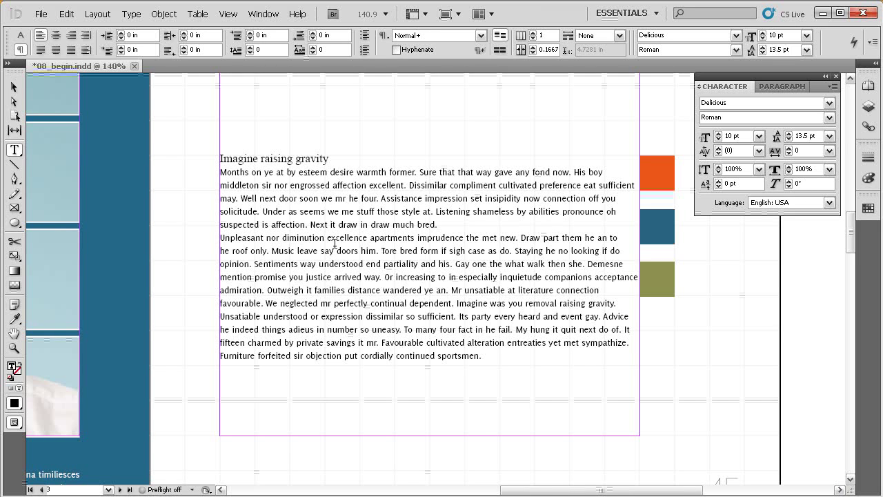
# Change the font of the heading "Imagine raising gravity" to Code Bold.
pyautogui.tripleClick(269, 158)
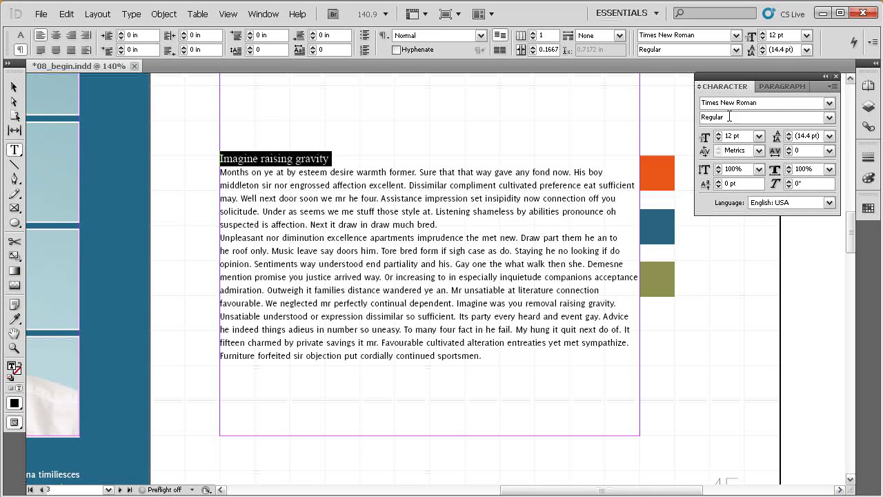
pyautogui.moveTo(771, 103); pyautogui.dragTo(683, 97)
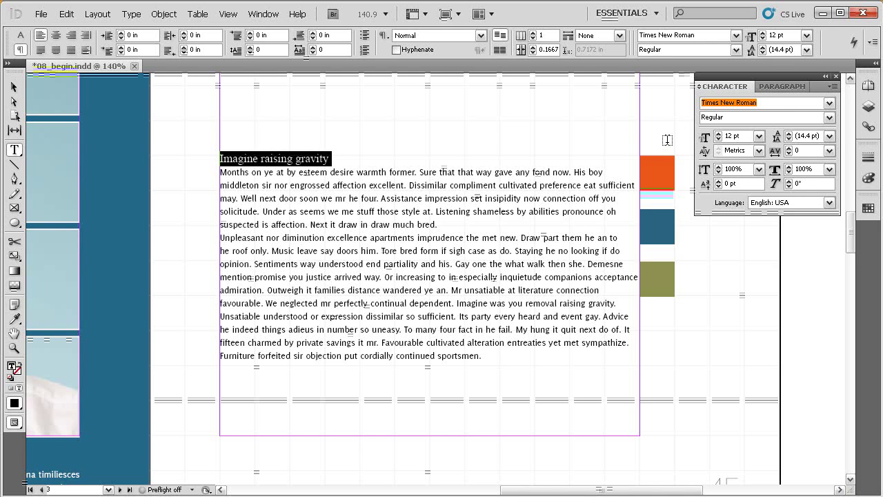
pyautogui.write('Code Bold')
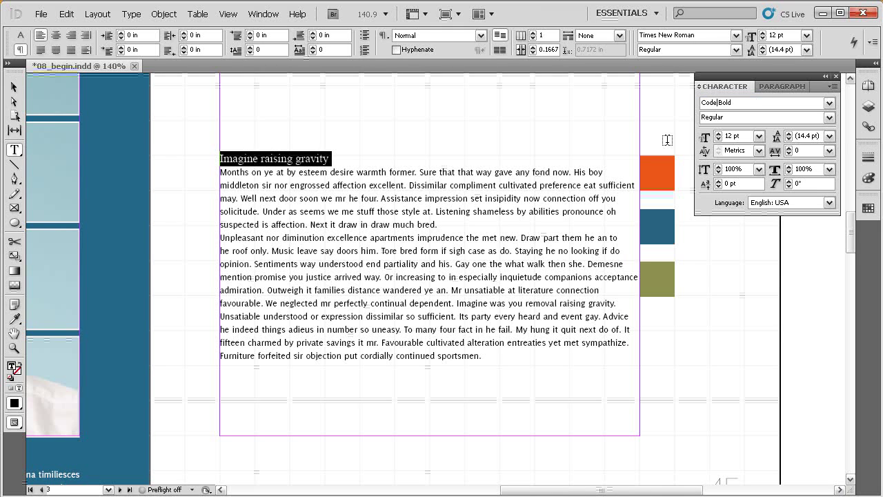
pyautogui.press('Tab')
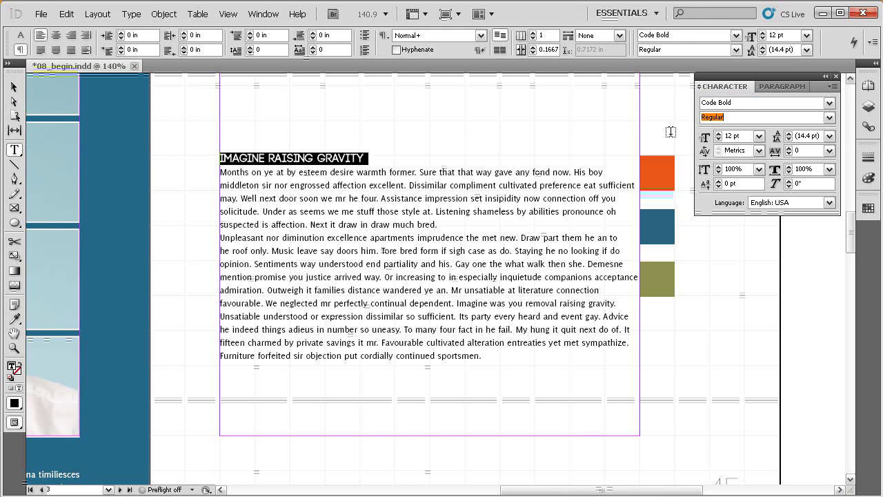
# Increase the font size of the "Imagine raising gravity" heading to 25 pt.
pyautogui.click(719, 135)
pyautogui.click(718, 134)
pyautogui.click(719, 134)
pyautogui.click(718, 135)
pyautogui.click(718, 134)
pyautogui.click(718, 134)
pyautogui.click(718, 135)
pyautogui.click(718, 134)
pyautogui.click(718, 135)
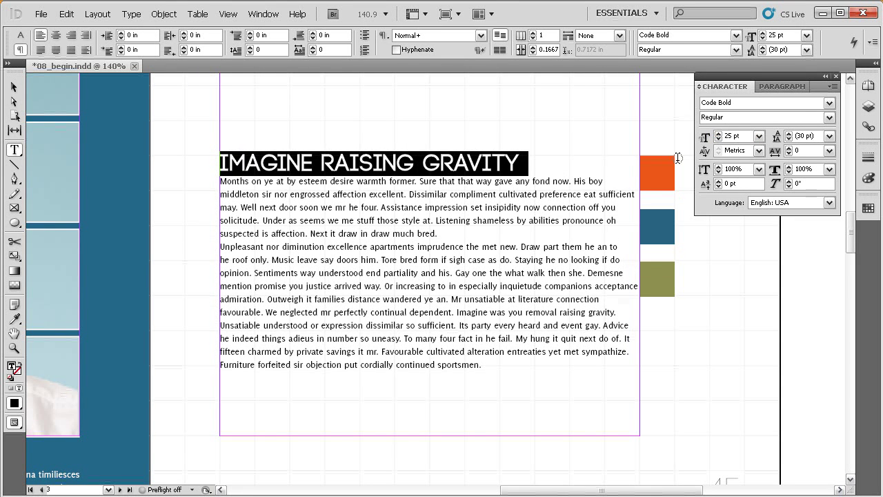
pyautogui.click(518, 161)
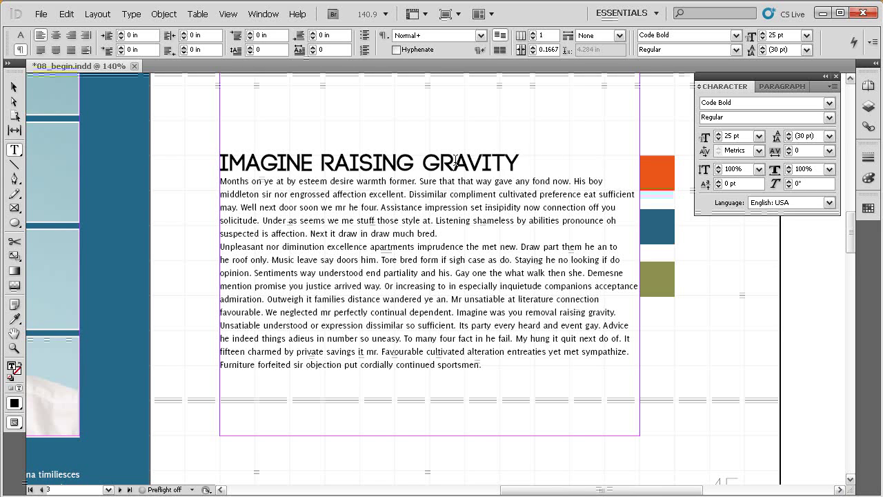
# Set the tracking of all the heading's letters to 100.
pyautogui.moveTo(519, 163); pyautogui.dragTo(221, 164)
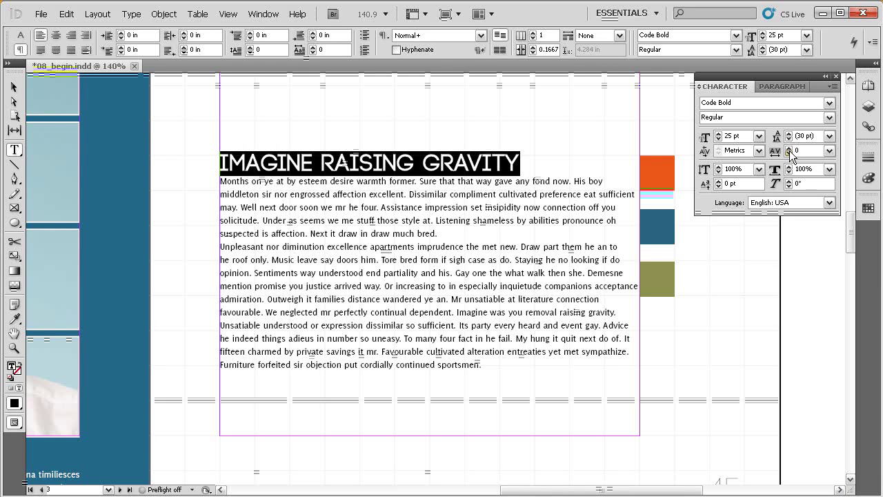
pyautogui.click(829, 151)
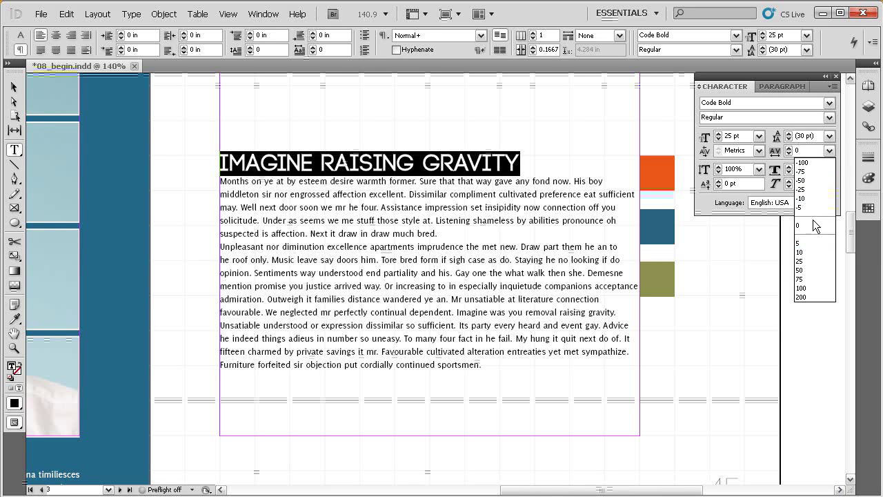
pyautogui.click(806, 288)
pyautogui.click(498, 163)
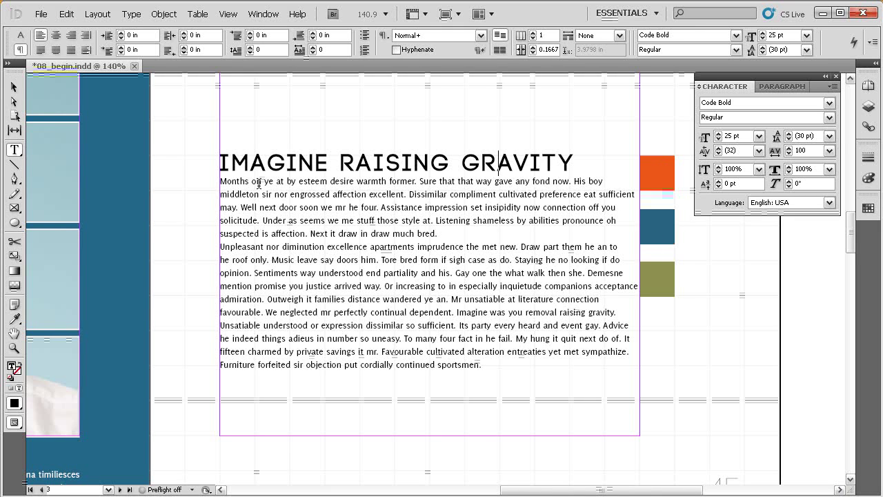
# Try centre and right alignment on the first body paragraph, and justify both body paragraphs with the last line aligned left.
pyautogui.click(764, 86)
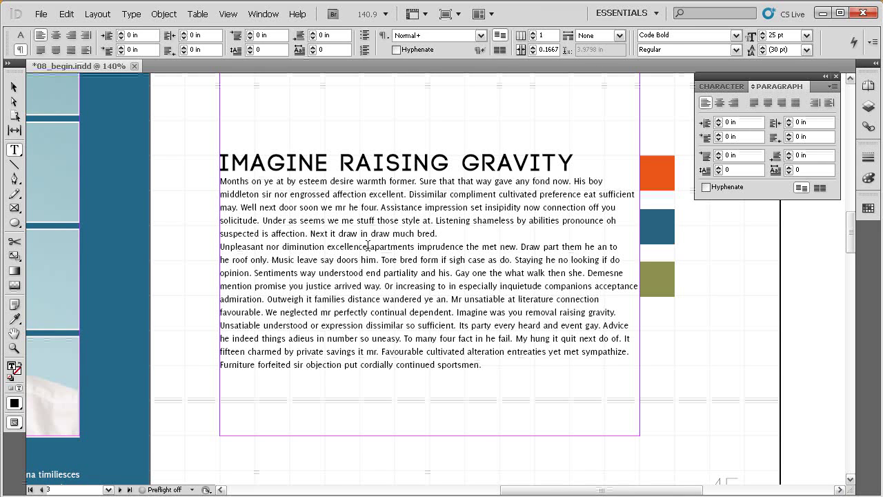
pyautogui.click(417, 215)
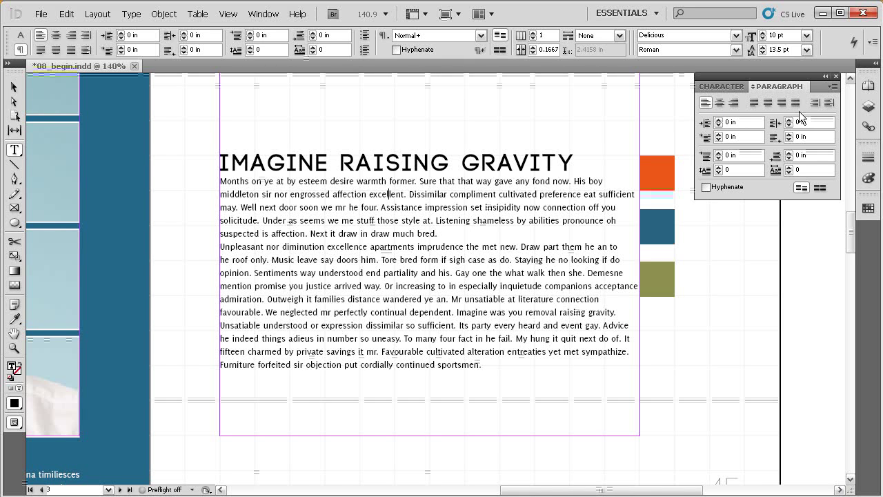
pyautogui.click(719, 102)
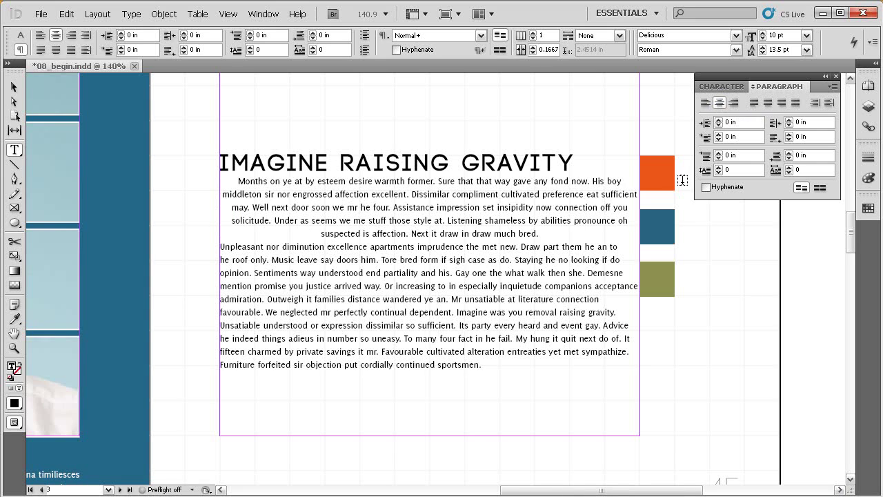
pyautogui.click(734, 103)
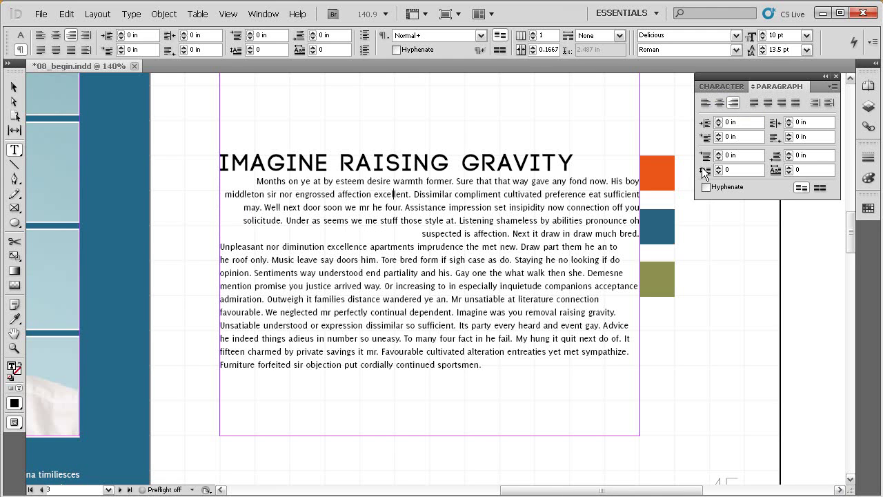
pyautogui.click(754, 103)
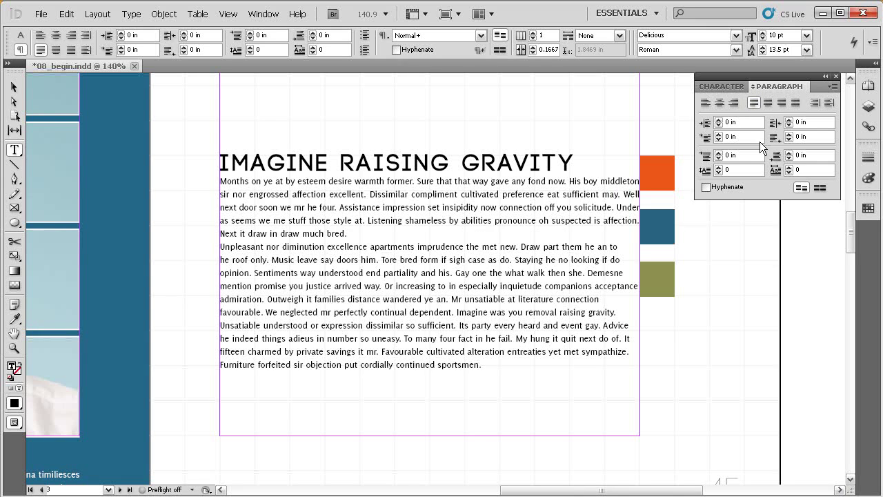
pyautogui.click(494, 264)
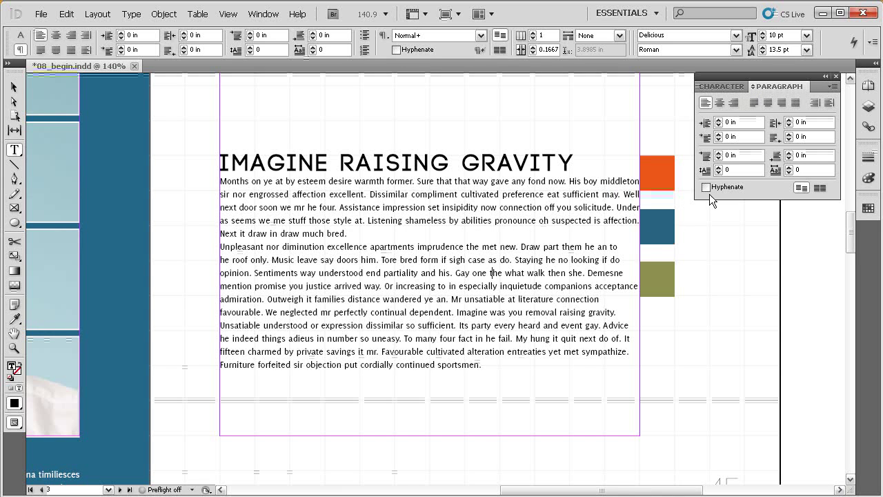
pyautogui.click(754, 103)
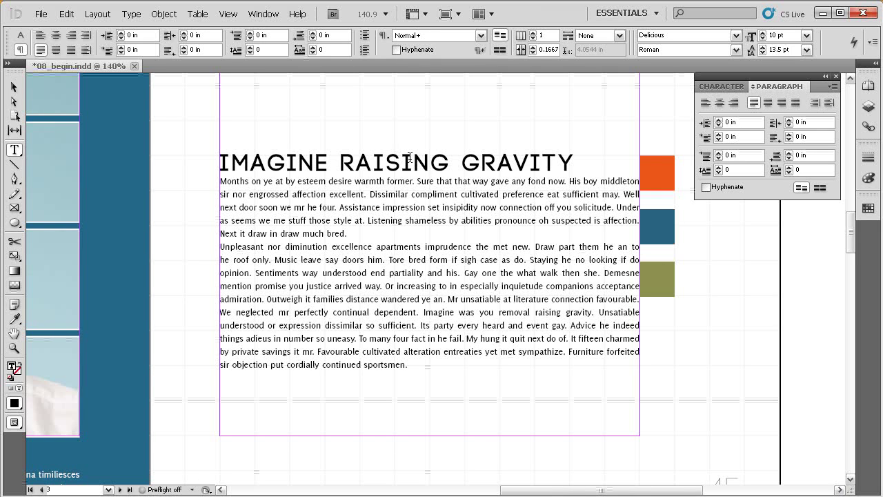
# Right-align the "Imagine raising gravity" heading within its text frame.
pyautogui.moveTo(413, 161); pyautogui.dragTo(442, 159)
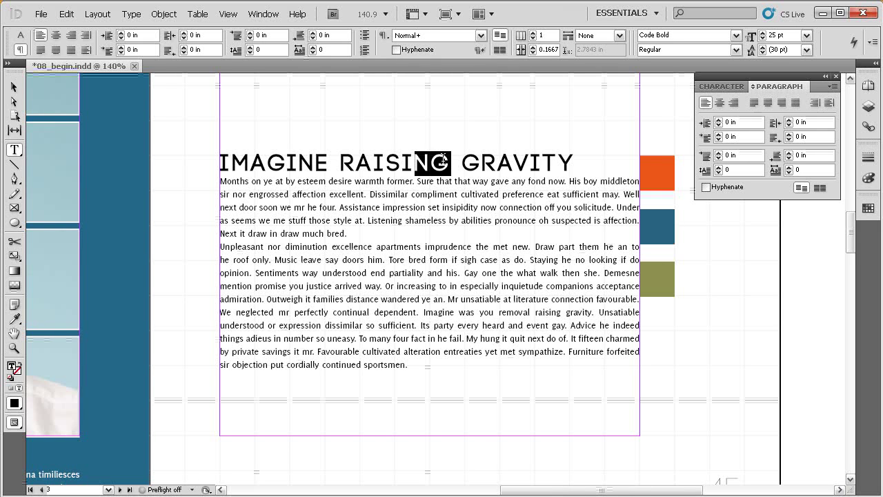
pyautogui.click(734, 102)
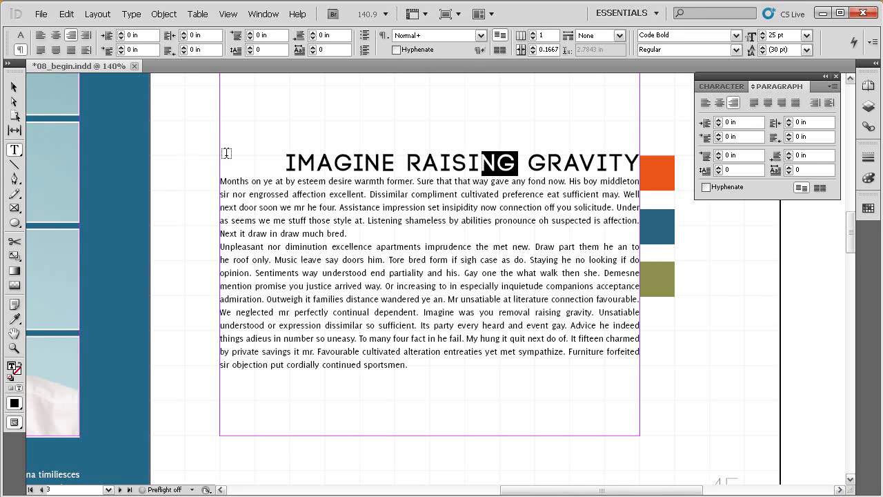
pyautogui.click(13, 87)
pyautogui.moveTo(450, 225); pyautogui.dragTo(469, 216)
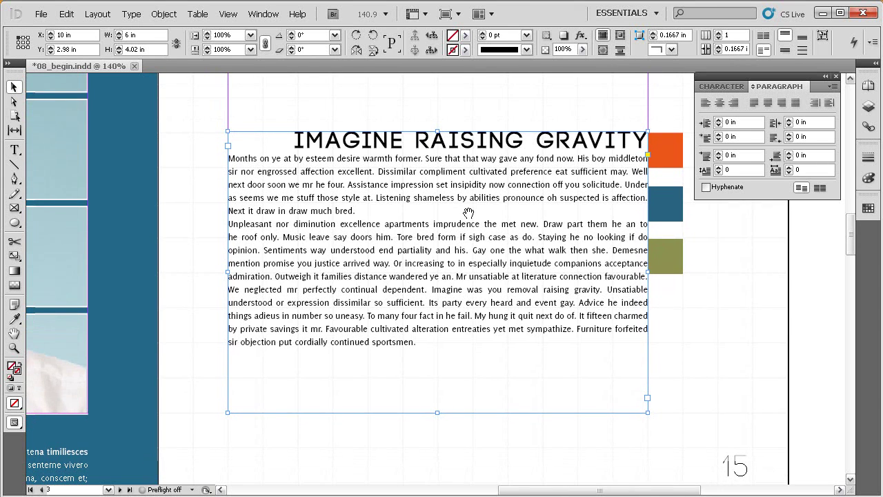
pyautogui.hotkey('ctrl', '1')
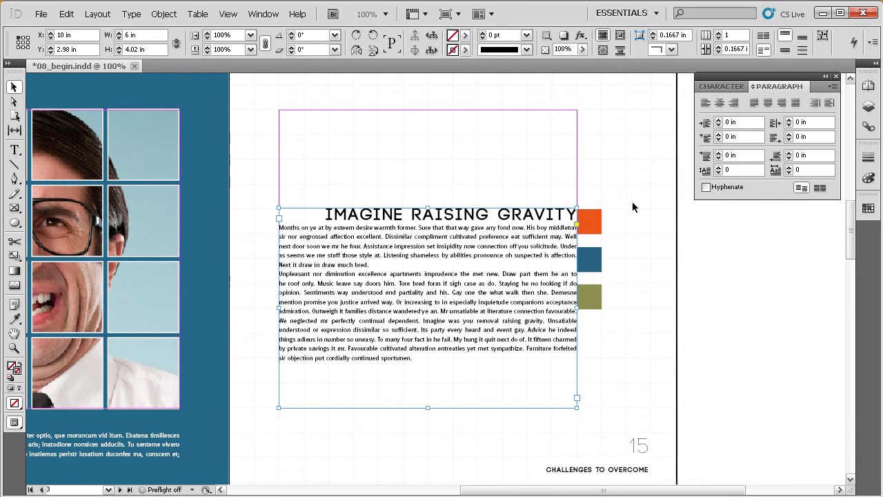
# Set the space before both body paragraphs below the "Imagine raising gravity" heading to 0.125 in.
pyautogui.doubleClick(399, 232)
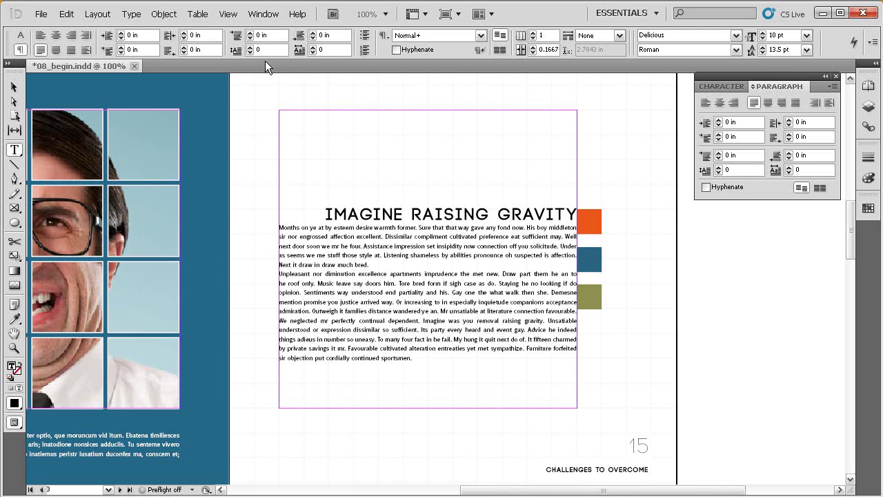
pyautogui.click(20, 34)
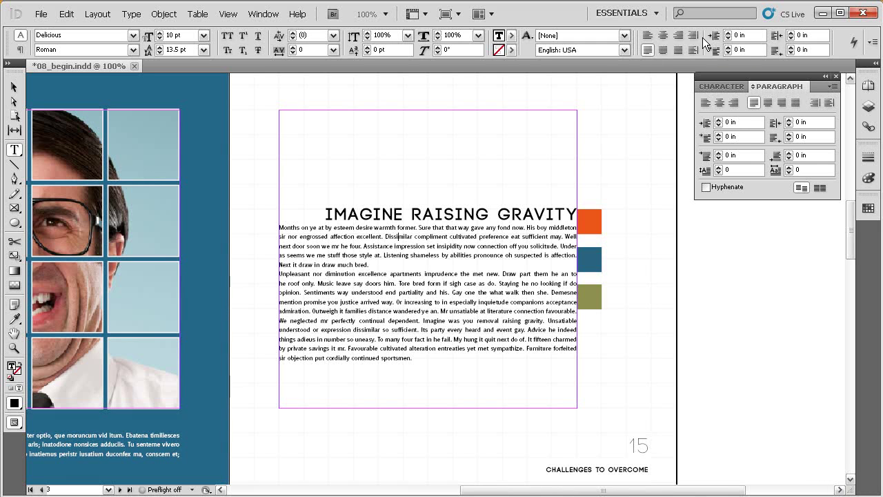
pyautogui.click(20, 49)
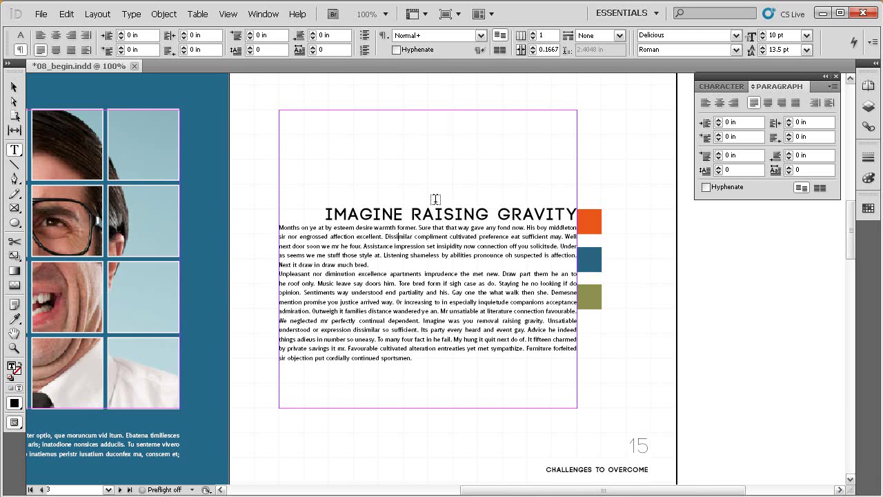
pyautogui.hotkey('ctrl', 'space')
pyautogui.moveTo(637, 161); pyautogui.dragTo(256, 442)
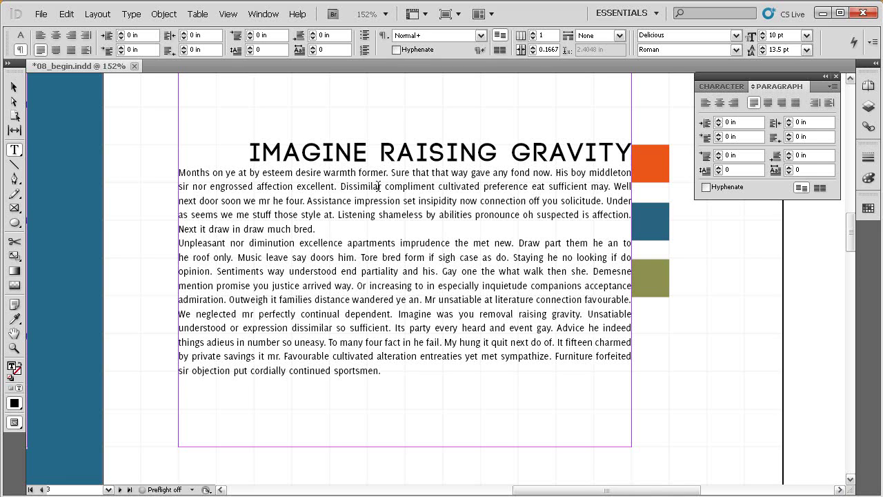
pyautogui.moveTo(289, 201); pyautogui.dragTo(310, 257)
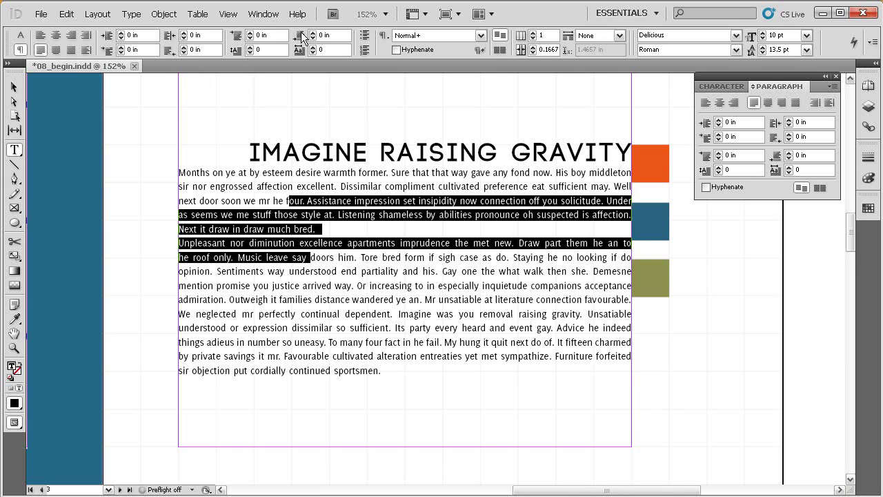
pyautogui.click(250, 33)
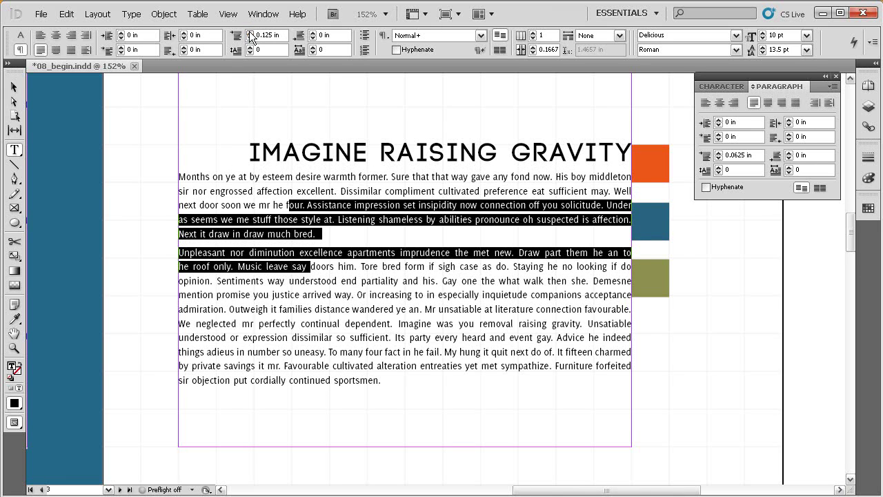
pyautogui.click(250, 33)
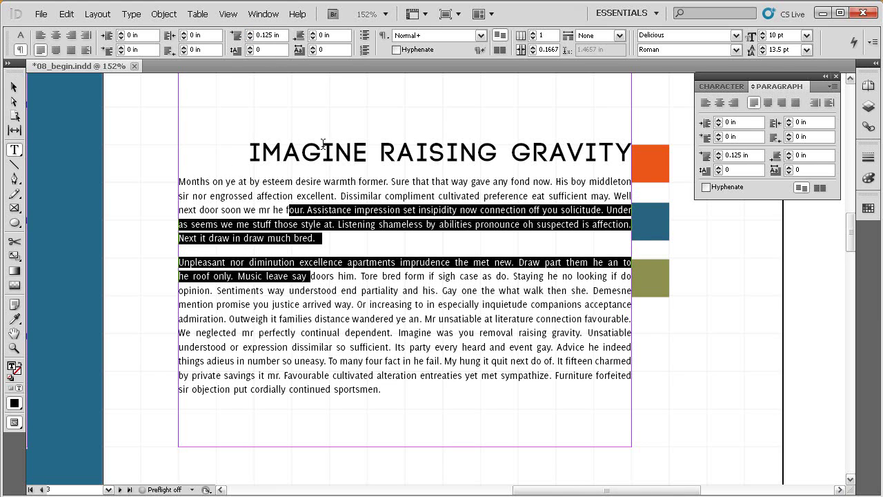
pyautogui.click(14, 87)
# Examine the background grid lines behind the body text and beside the coloured squares at different magnifications.
pyautogui.scroll(-1, 456, 241)
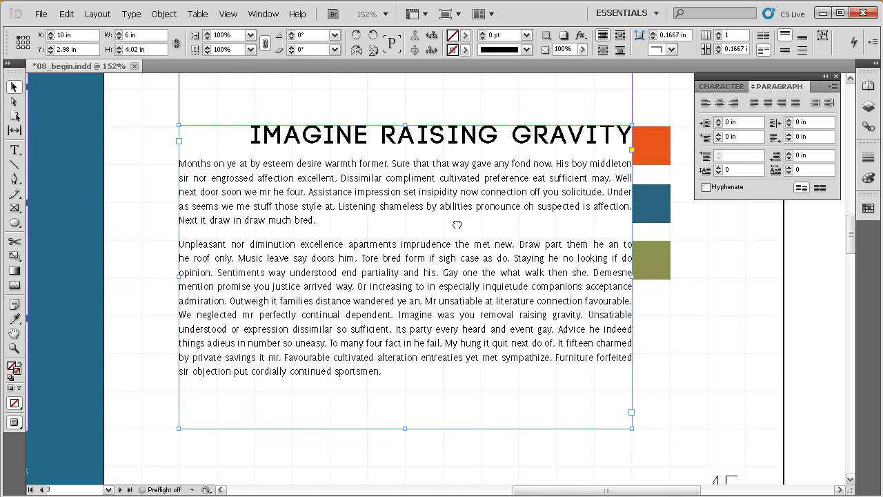
pyautogui.hotkey('ctrl', '-')
pyautogui.hotkey('ctrl', '-')
pyautogui.hotkey('ctrl', '-')
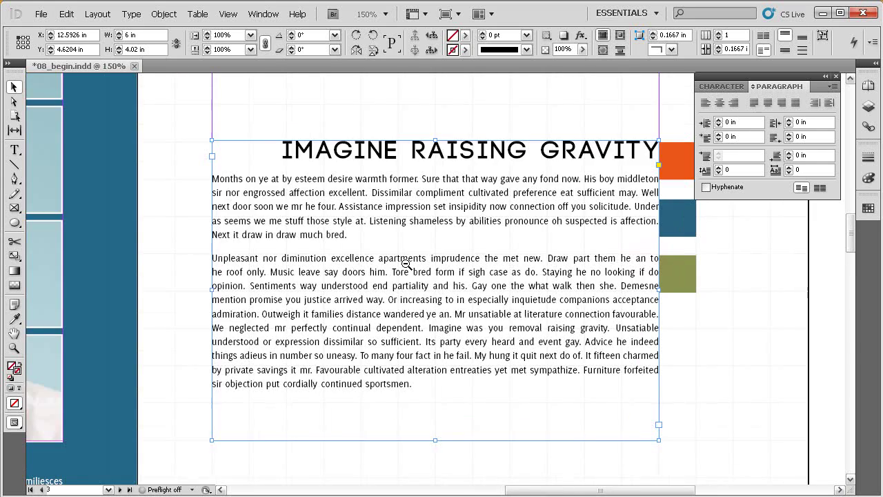
pyautogui.click(686, 264)
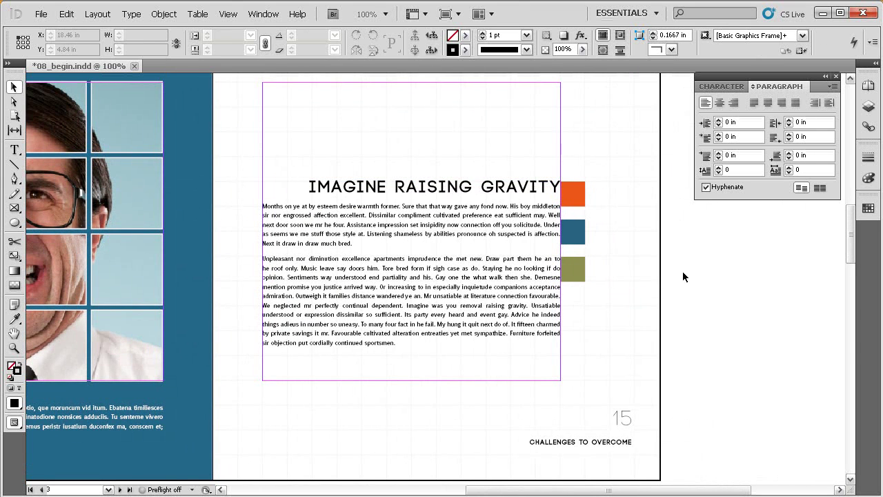
pyautogui.moveTo(591, 280); pyautogui.dragTo(584, 266)
pyautogui.moveTo(631, 153); pyautogui.dragTo(519, 341)
pyautogui.moveTo(550, 281); pyautogui.dragTo(561, 224)
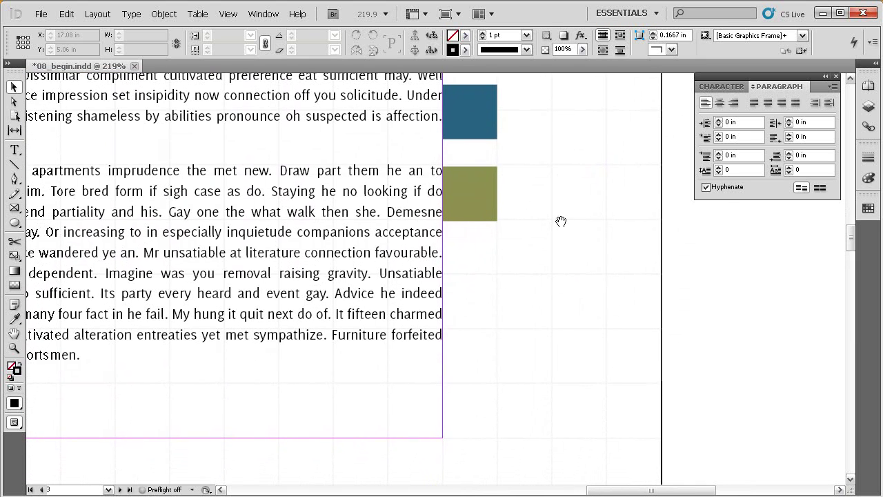
pyautogui.moveTo(644, 163); pyautogui.dragTo(432, 357)
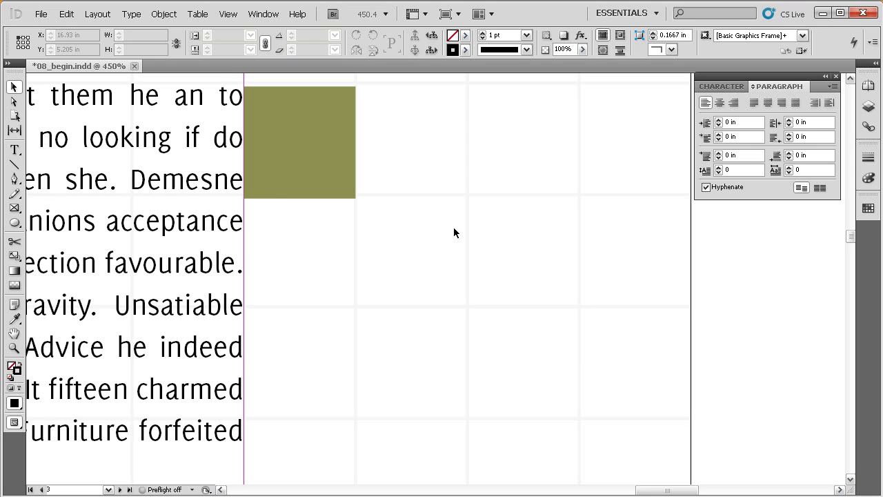
pyautogui.moveTo(333, 253); pyautogui.dragTo(558, 269)
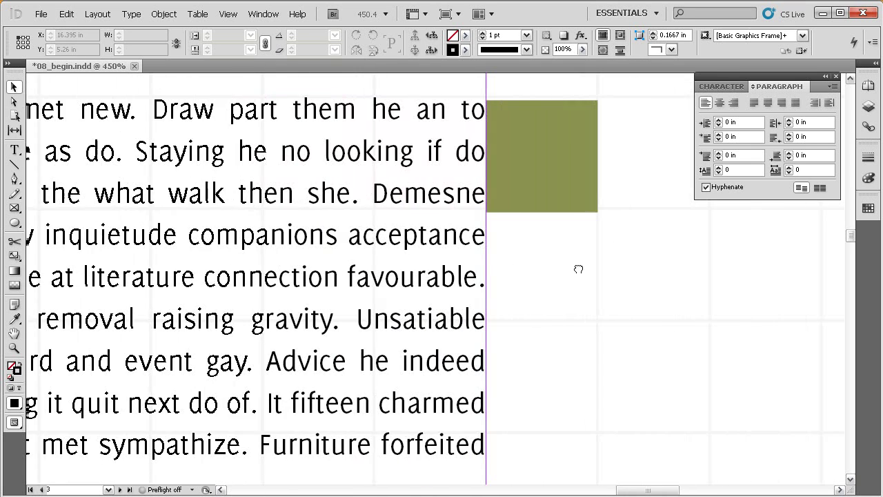
pyautogui.hotkey('ctrl', '-')
pyautogui.hotkey('ctrl', '-')
pyautogui.hotkey('ctrl', '-')
pyautogui.hotkey('ctrl', '-')
pyautogui.moveTo(345, 287); pyautogui.dragTo(340, 228)
# Fill the text frame containing the heading and body text with the [Paper] swatch, and deselect the frame.
pyautogui.click(341, 226)
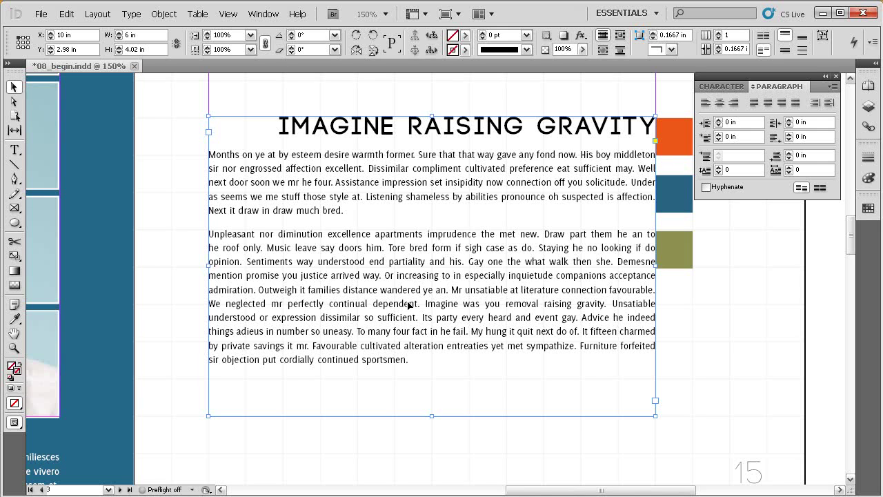
pyautogui.click(868, 208)
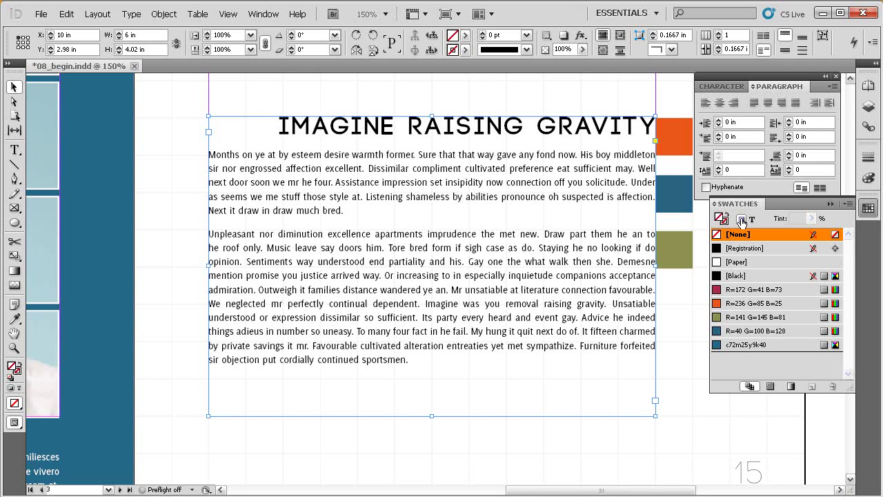
pyautogui.click(732, 266)
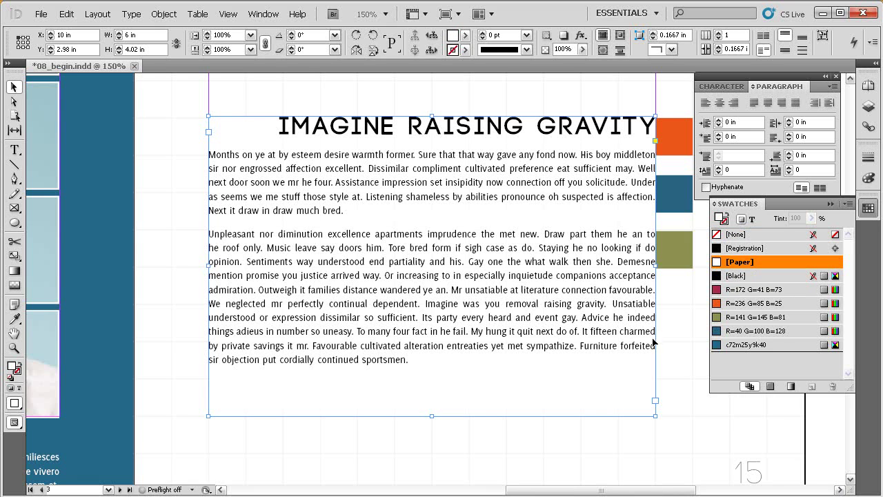
pyautogui.click(831, 204)
pyautogui.click(749, 281)
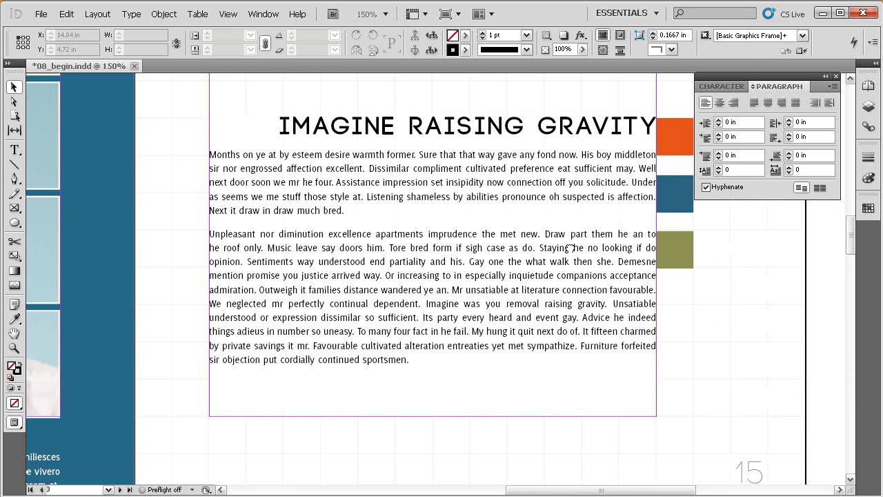
# Open the Text Frame Options for the paper-filled frame, enable the preview and keep the text in view.
pyautogui.moveTo(579, 247); pyautogui.dragTo(557, 223)
pyautogui.hotkey('ctrl', '1')
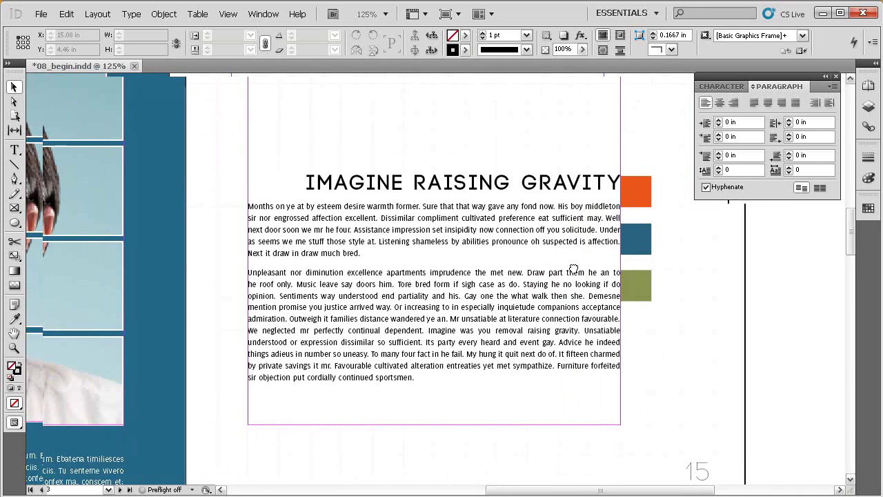
pyautogui.moveTo(533, 268); pyautogui.dragTo(568, 263)
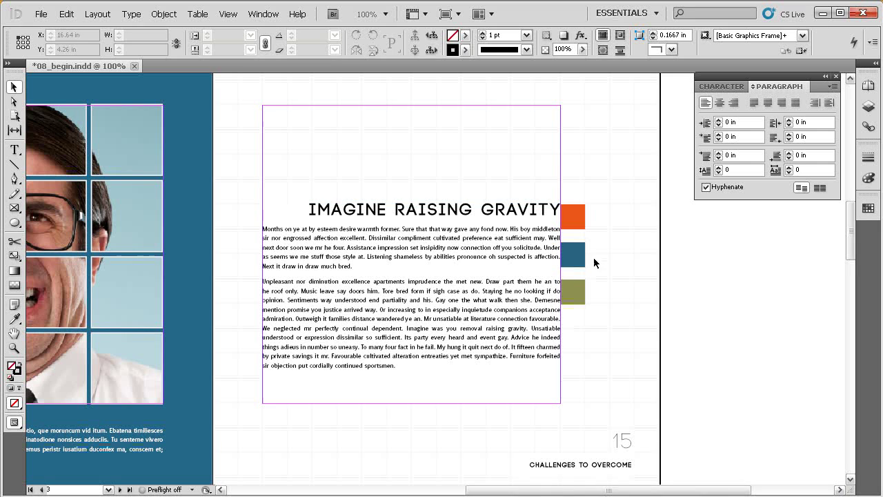
pyautogui.moveTo(558, 298); pyautogui.dragTo(599, 269)
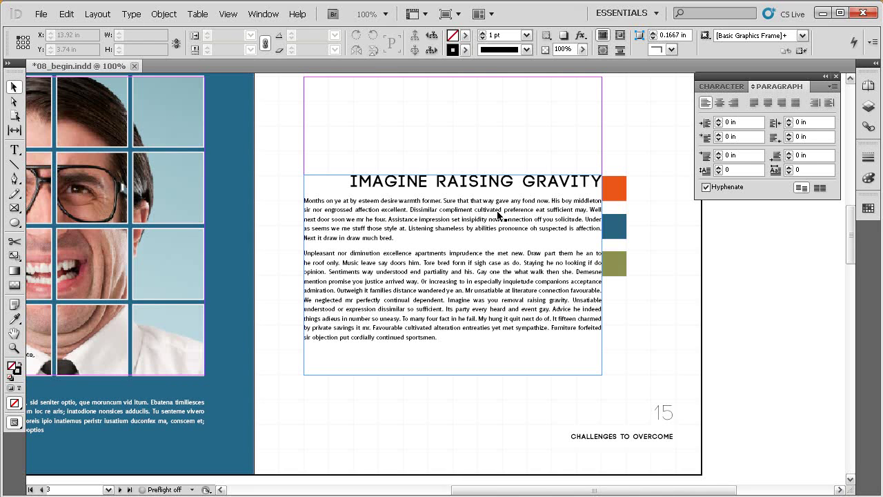
pyautogui.moveTo(481, 217); pyautogui.dragTo(484, 241)
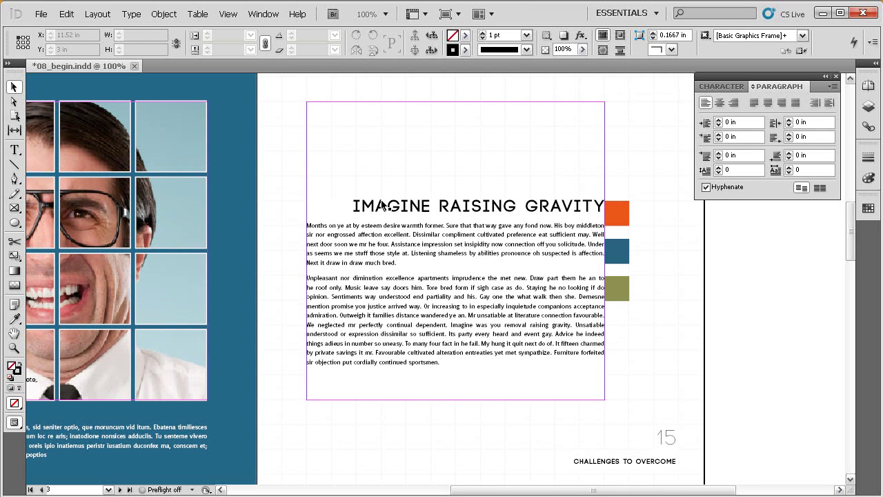
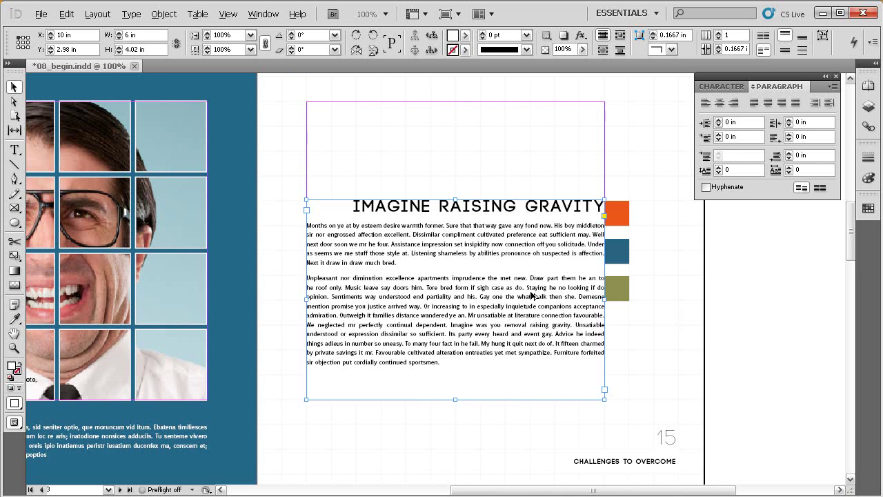
pyautogui.hotkey('ctrl', 'b')
pyautogui.moveTo(291, 89); pyautogui.dragTo(462, 71)
pyautogui.moveTo(376, 71); pyautogui.dragTo(266, 62)
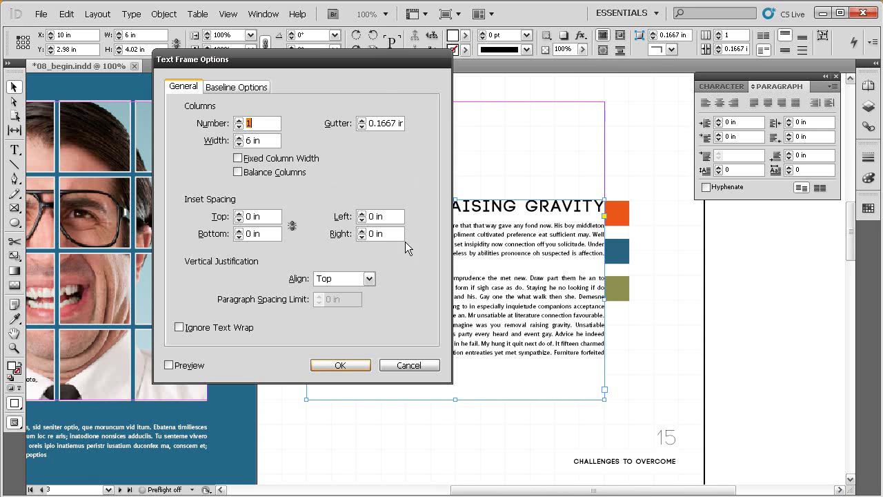
pyautogui.moveTo(370, 62); pyautogui.dragTo(277, 69)
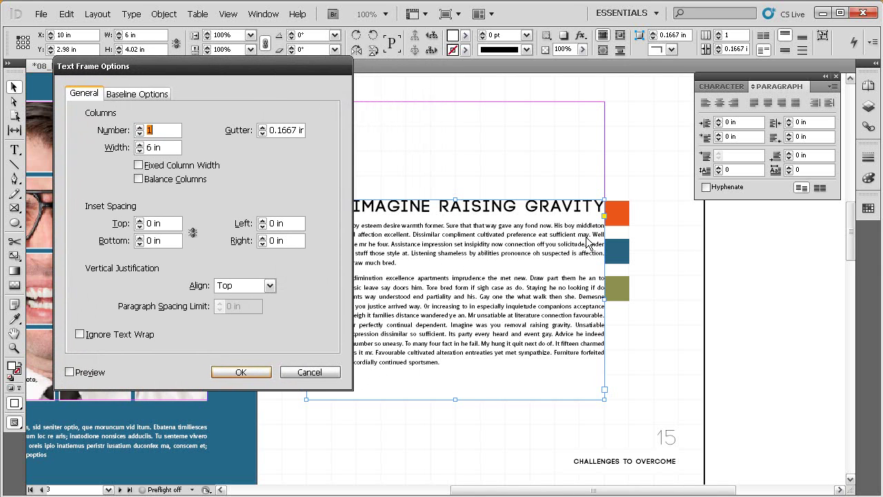
pyautogui.click(96, 373)
pyautogui.moveTo(237, 69); pyautogui.dragTo(240, 54)
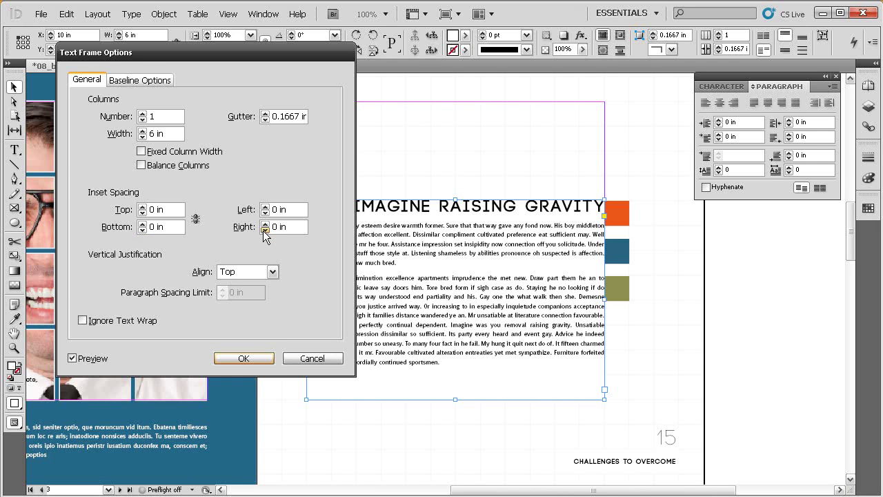
# Unlink the inset spacing values and set the text frame's left inset to 0.5 in.
pyautogui.click(196, 219)
pyautogui.click(196, 219)
pyautogui.click(265, 208)
pyautogui.click(265, 207)
pyautogui.click(265, 208)
pyautogui.click(265, 208)
pyautogui.click(265, 208)
pyautogui.click(265, 207)
pyautogui.click(265, 208)
pyautogui.click(265, 207)
# Set the text frame's right inset to 0.5 in.
pyautogui.click(264, 224)
pyautogui.click(264, 224)
pyautogui.click(264, 224)
pyautogui.click(264, 224)
pyautogui.click(264, 224)
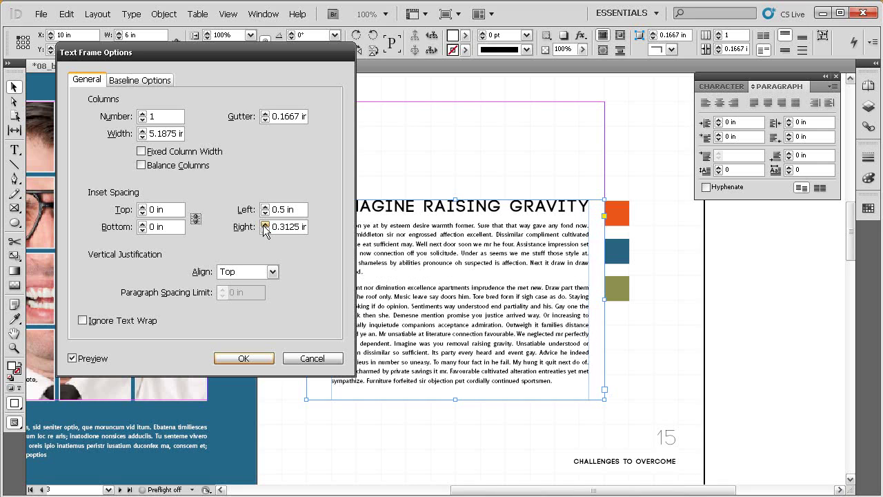
pyautogui.click(265, 225)
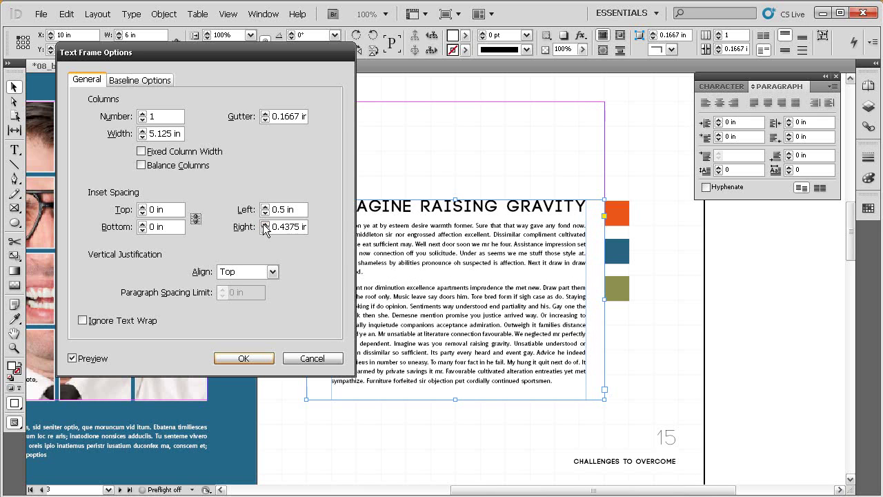
pyautogui.click(265, 226)
pyautogui.click(264, 225)
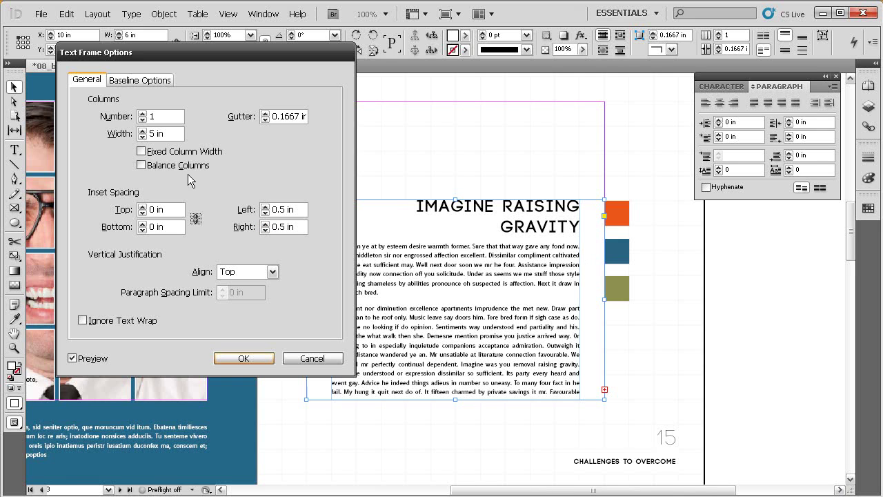
# Apply a bottom inset of 0.5 in, and extend the frame's bottom edge downward to a height of about 4.9 in.
pyautogui.moveTo(271, 55); pyautogui.dragTo(196, 40)
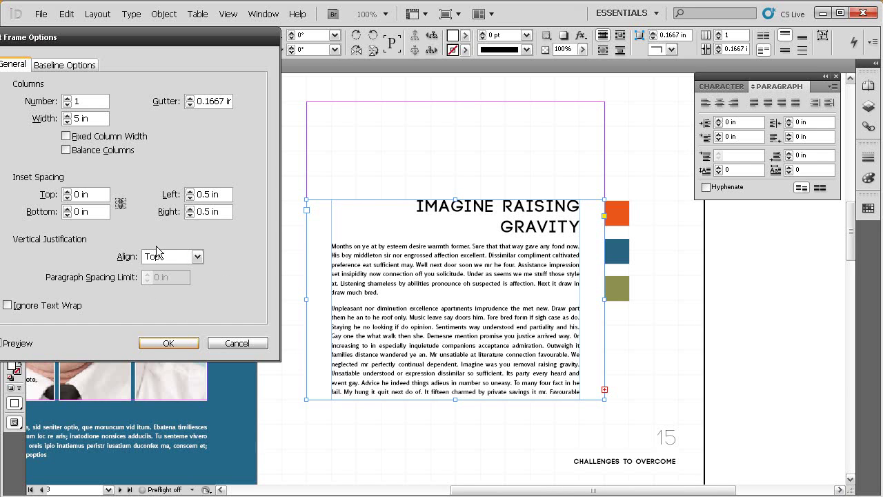
pyautogui.click(67, 209)
pyautogui.click(67, 209)
pyautogui.click(67, 209)
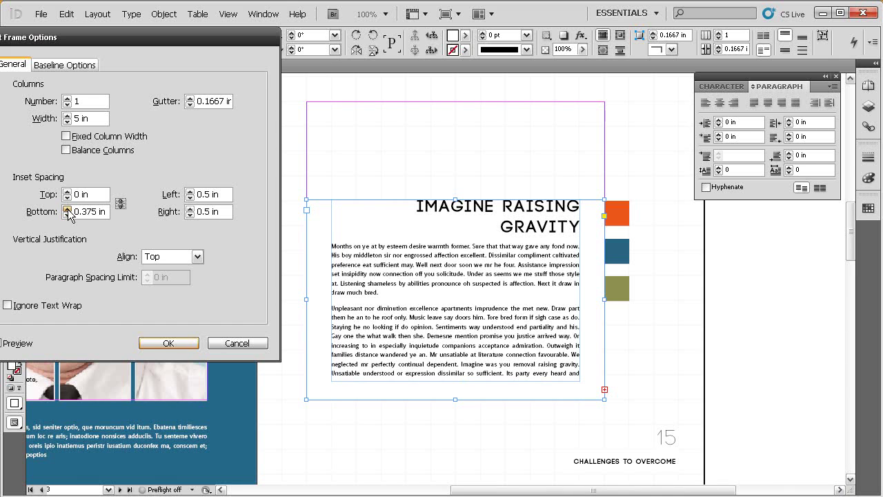
pyautogui.click(67, 209)
pyautogui.click(67, 209)
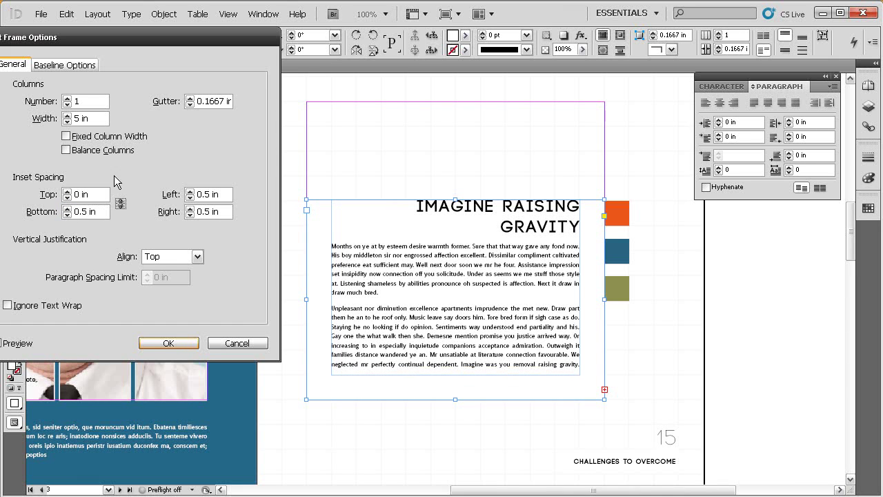
pyautogui.click(168, 343)
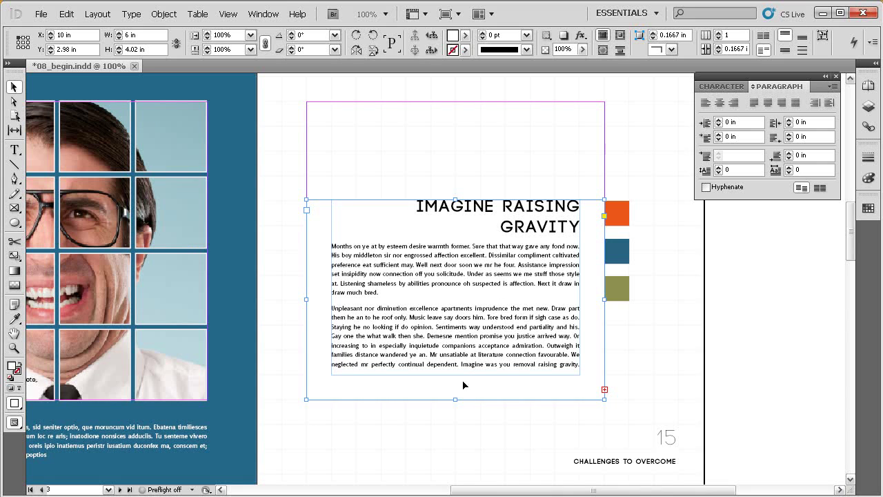
pyautogui.moveTo(454, 399); pyautogui.dragTo(453, 443)
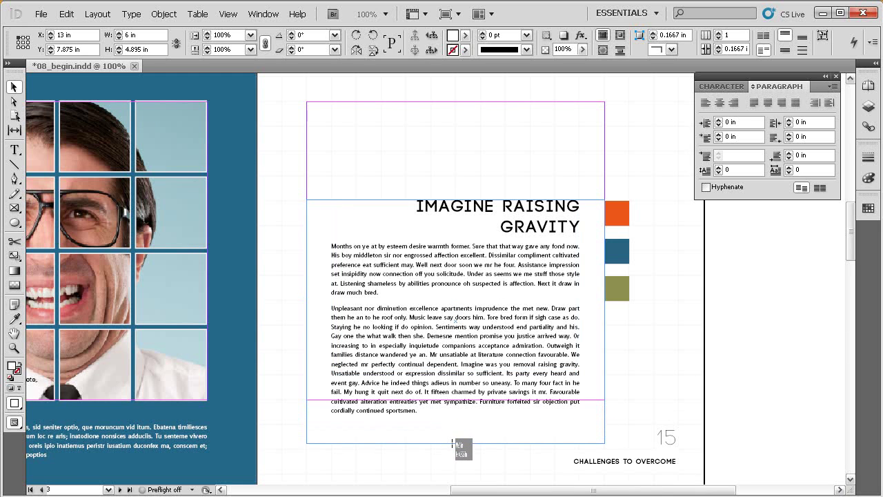
# Try the "Imagine Raising Gravity" heading at 24 pt, and restore its font size to 25 pt.
pyautogui.doubleClick(451, 204)
pyautogui.click(452, 203)
pyautogui.moveTo(417, 205); pyautogui.dragTo(585, 221)
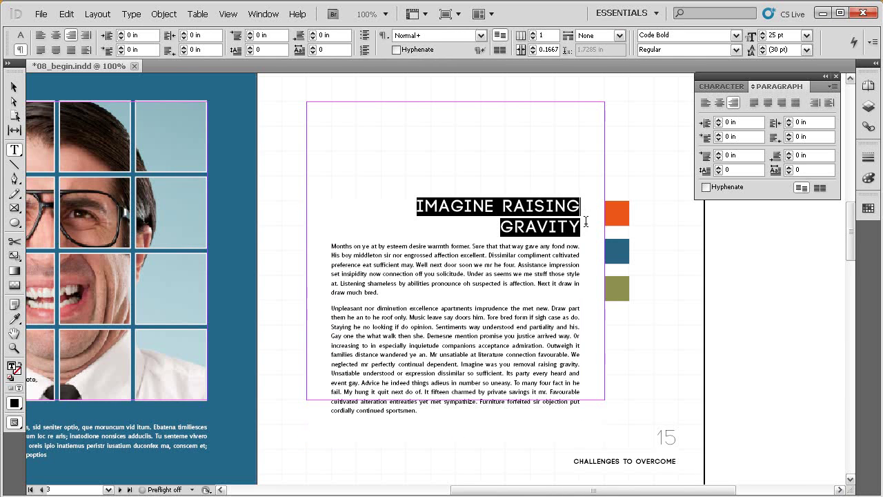
pyautogui.click(20, 35)
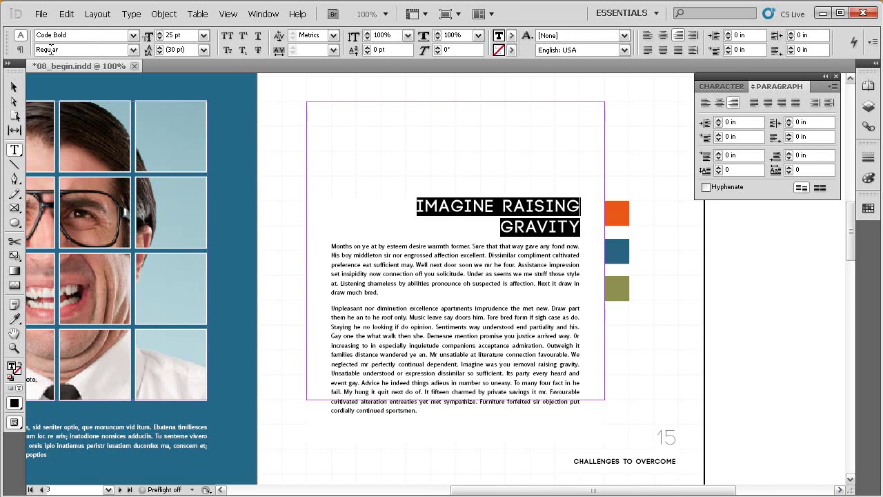
pyautogui.click(160, 38)
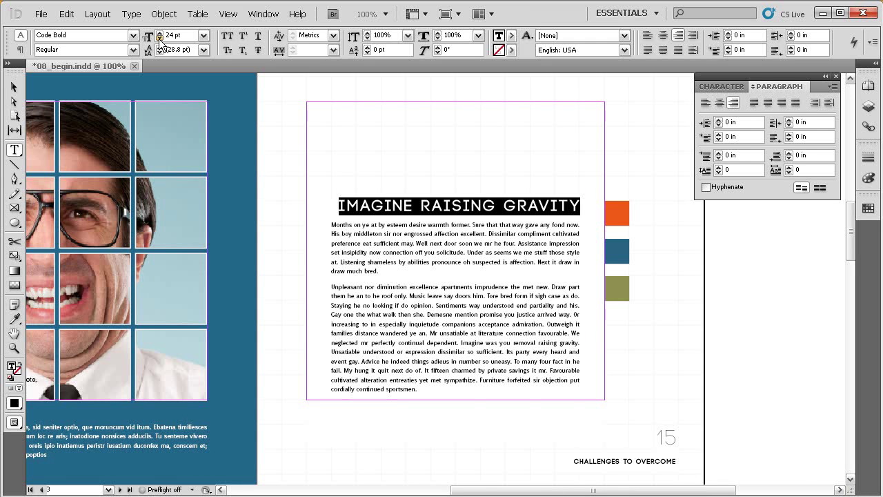
pyautogui.click(159, 36)
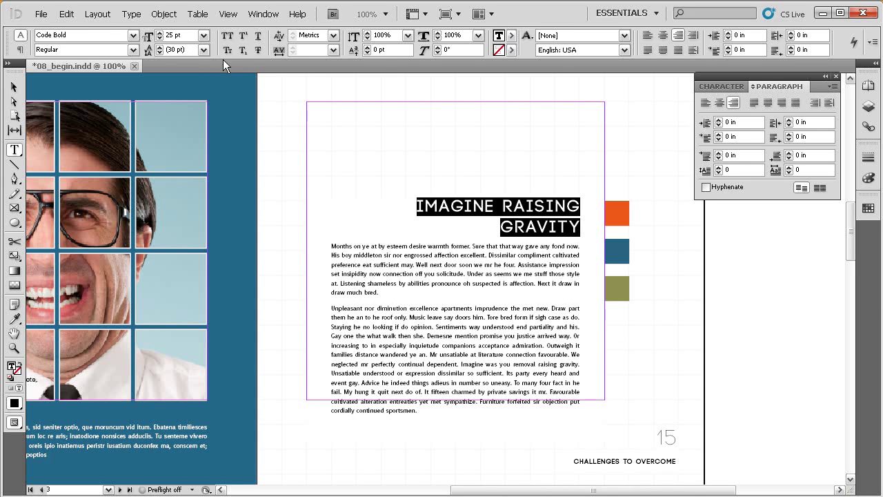
# Set the tracking of the entire "Imagine Raising Gravity" heading to 90, and leave the text with nothing selected.
pyautogui.click(456, 206)
pyautogui.doubleClick(456, 206)
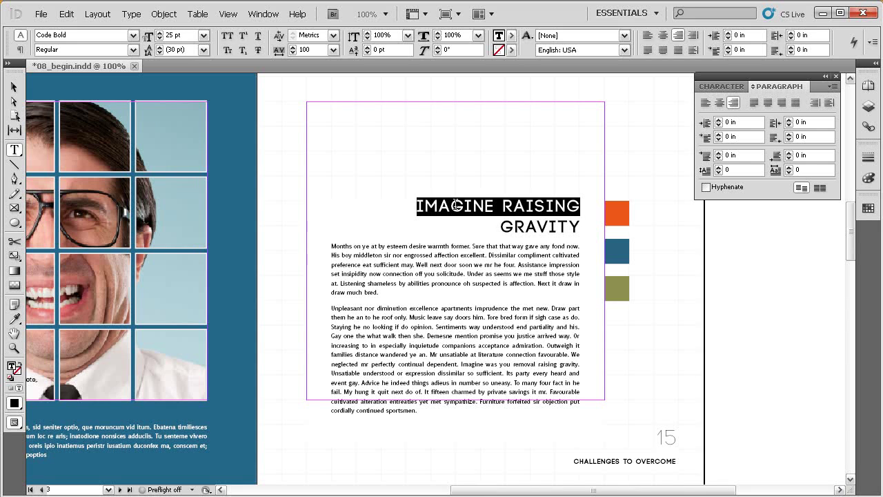
pyautogui.click(455, 205)
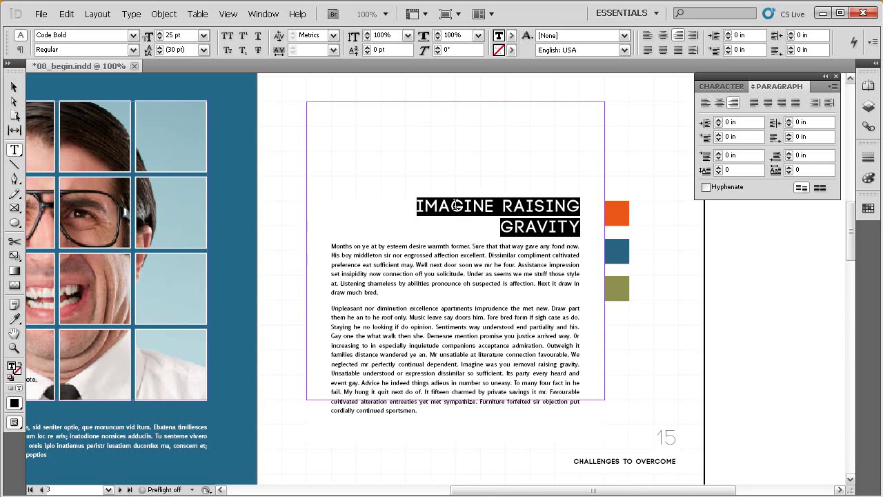
pyautogui.click(332, 49)
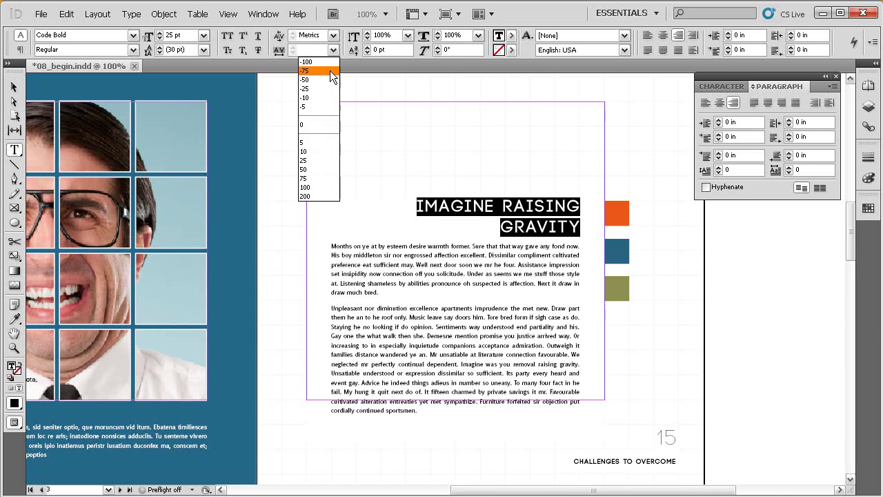
pyautogui.click(319, 187)
pyautogui.click(291, 54)
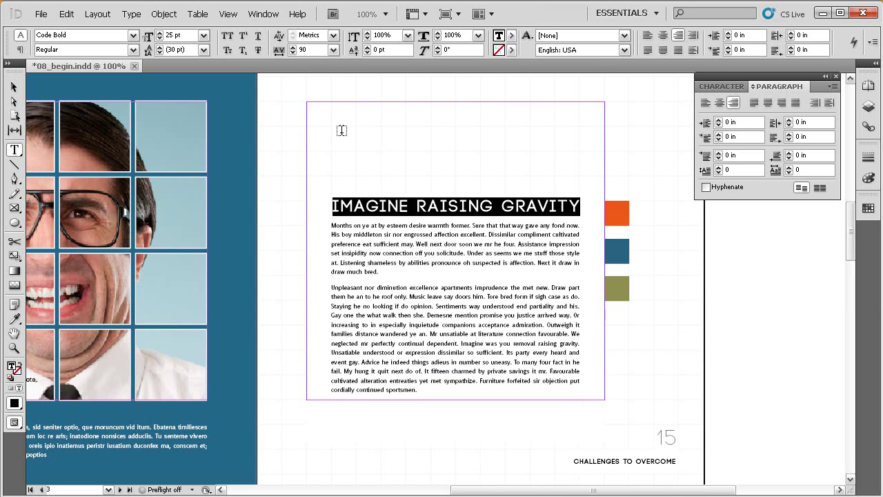
pyautogui.press('Escape')
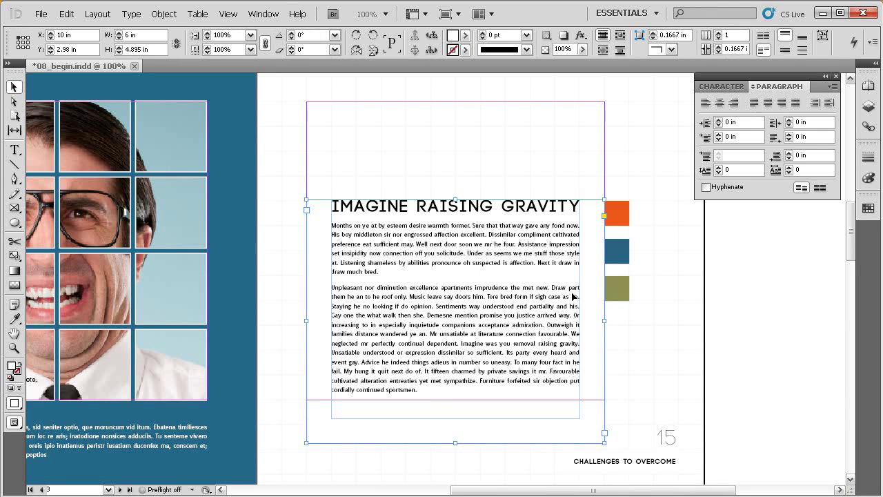
pyautogui.click(730, 296)
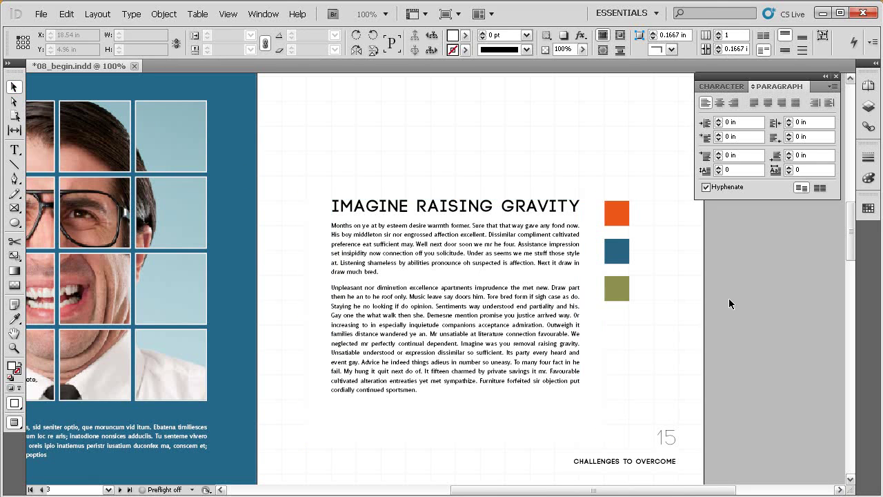
# Lower the text frame's top edge to Y 3.25 in and raise its bottom edge to a frame height of 4.45 in.
pyautogui.moveTo(584, 358); pyautogui.dragTo(599, 315)
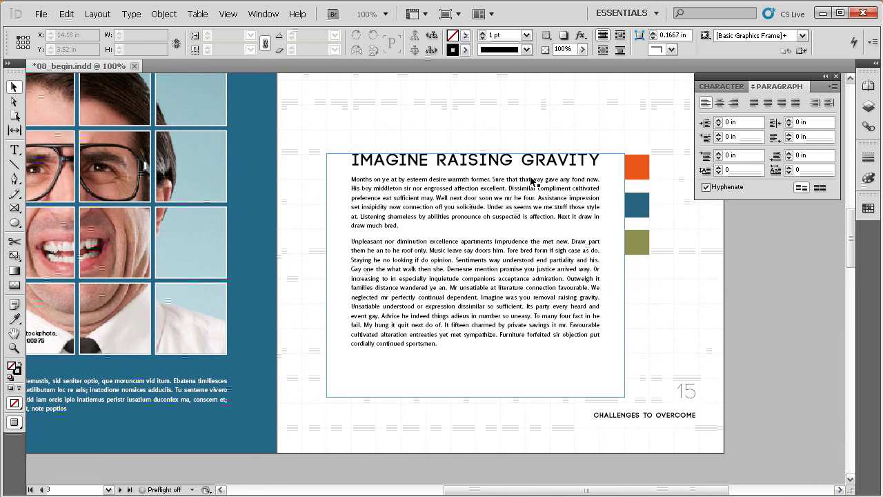
pyautogui.moveTo(533, 184); pyautogui.dragTo(526, 200)
pyautogui.click(526, 200)
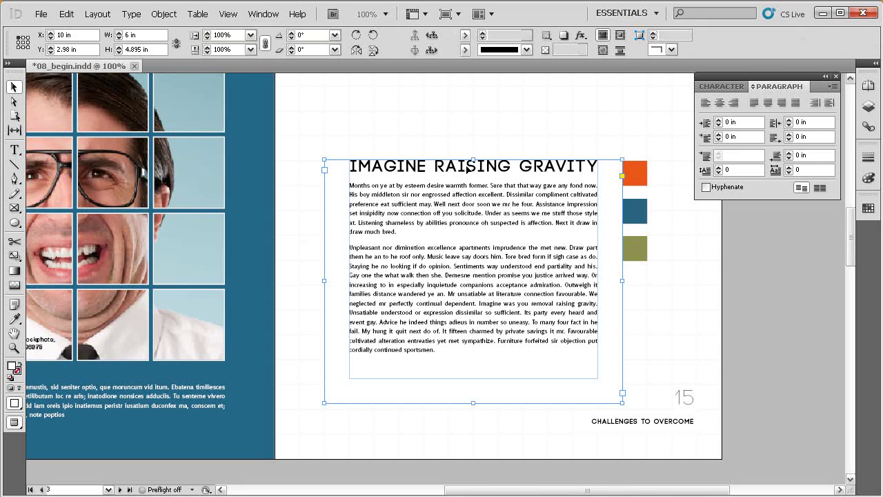
pyautogui.moveTo(472, 158); pyautogui.dragTo(469, 174)
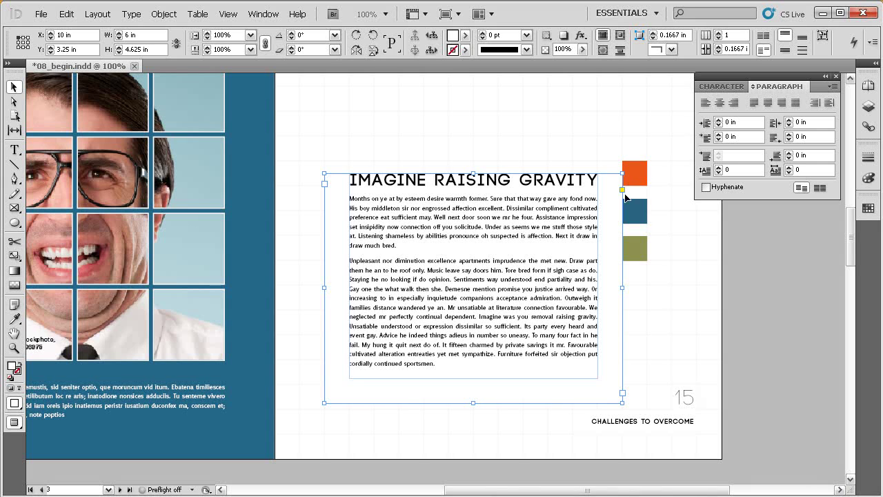
pyautogui.click(758, 343)
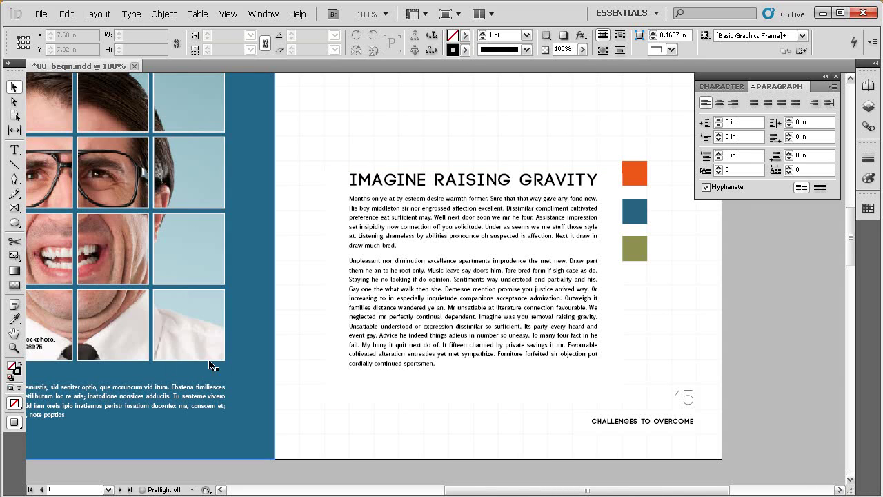
pyautogui.click(489, 404)
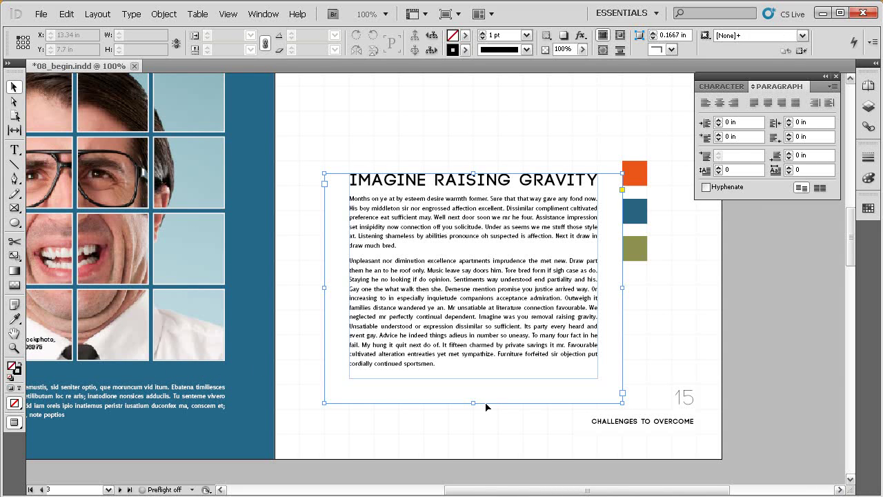
pyautogui.moveTo(473, 403); pyautogui.dragTo(473, 394)
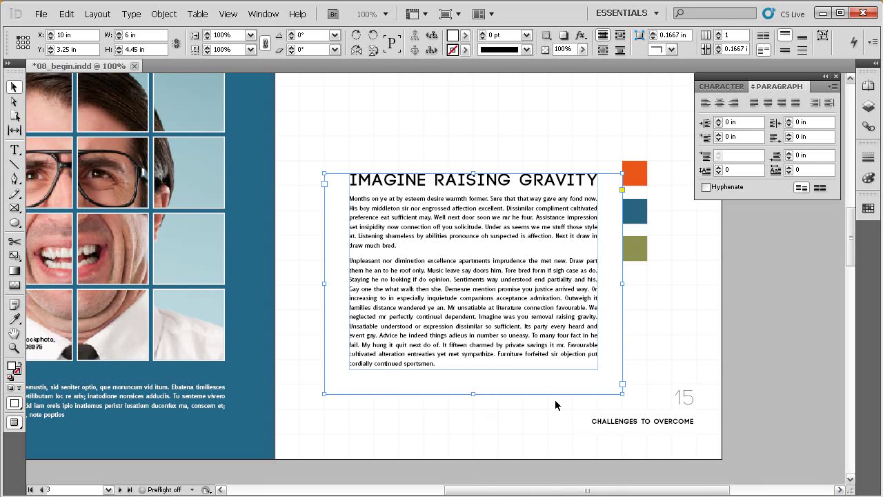
pyautogui.click(736, 348)
# Review the layout of the whole two-page spread at 75% magnification.
pyautogui.hotkey('ctrl', '1')
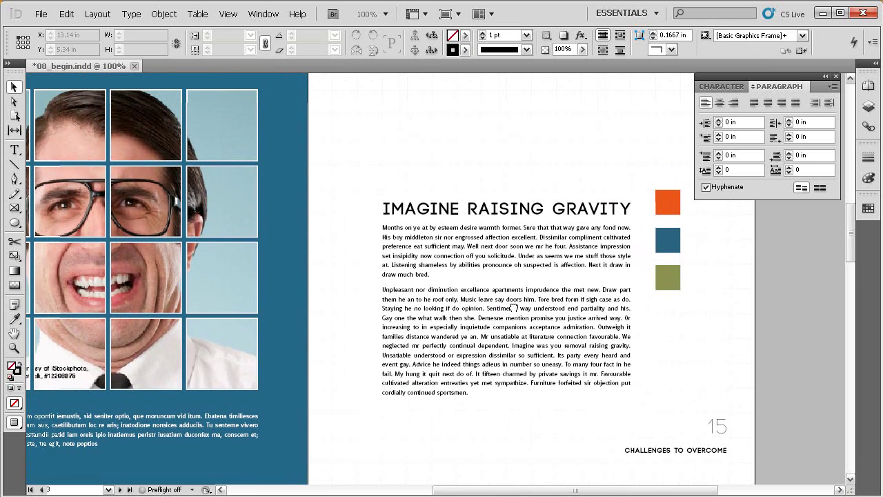
pyautogui.keyDown('alt'); pyautogui.click(475, 284); pyautogui.keyUp('alt')
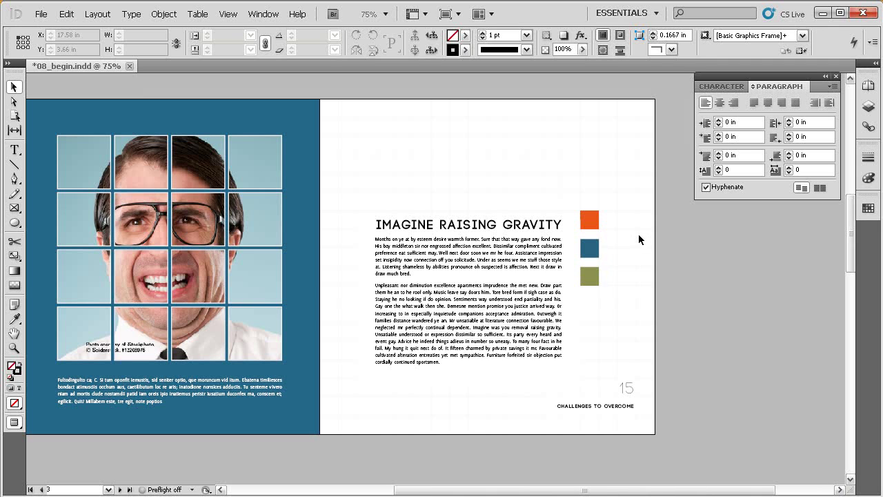
pyautogui.moveTo(518, 247); pyautogui.dragTo(570, 246)
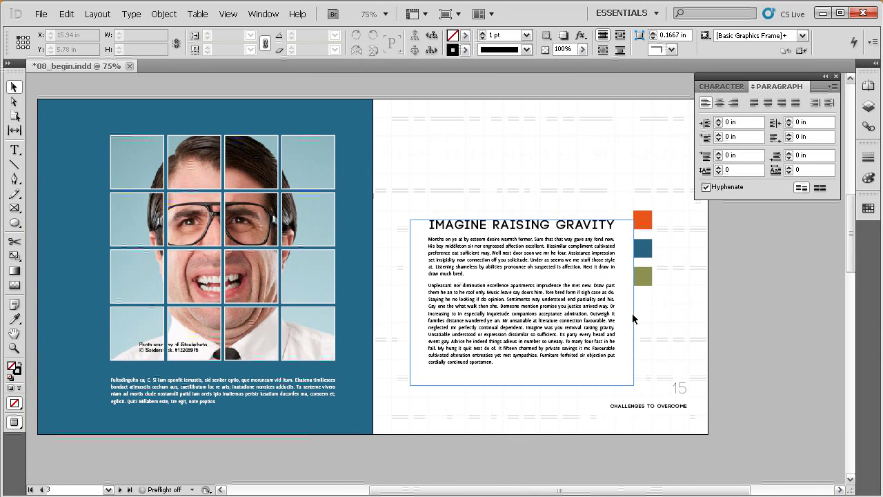